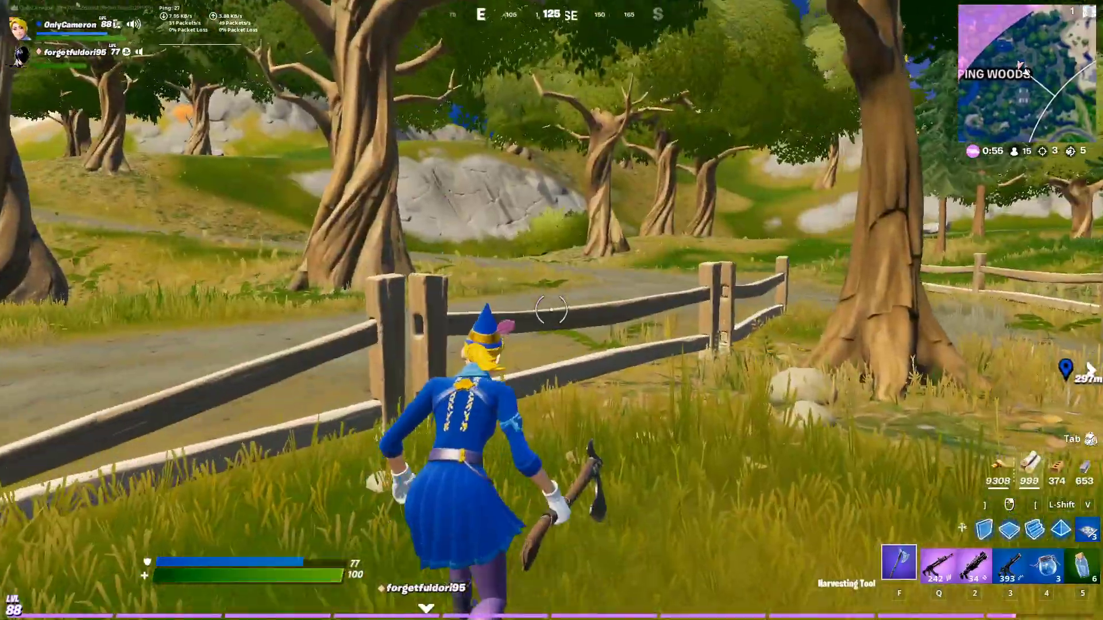
{"action": "left_click", "coordinate": [551, 310]}
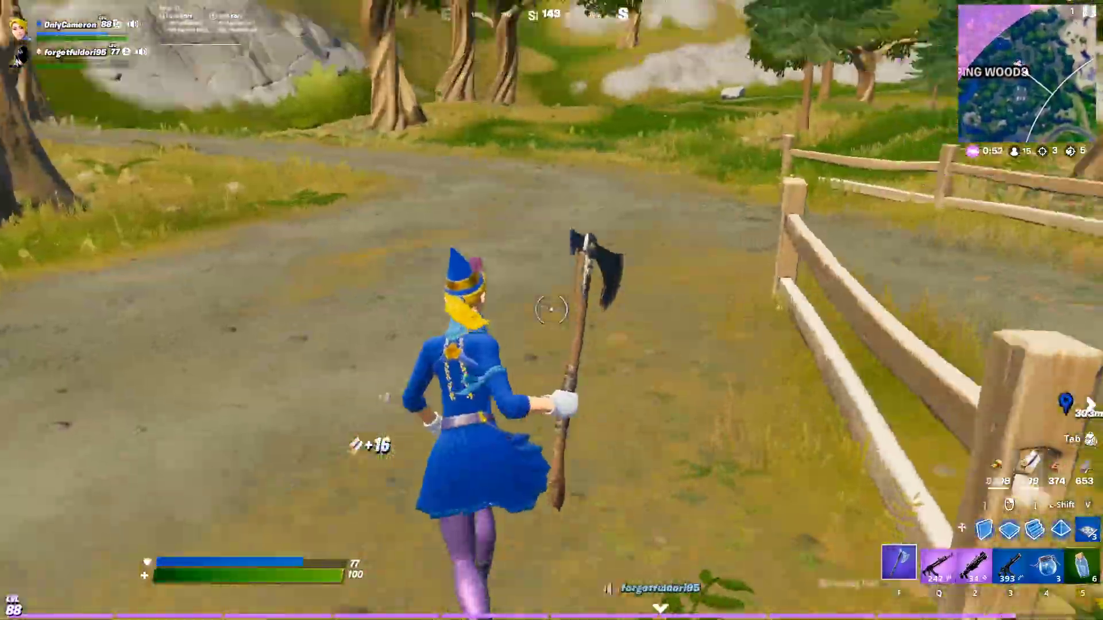
{"action": "key", "text": "w"}
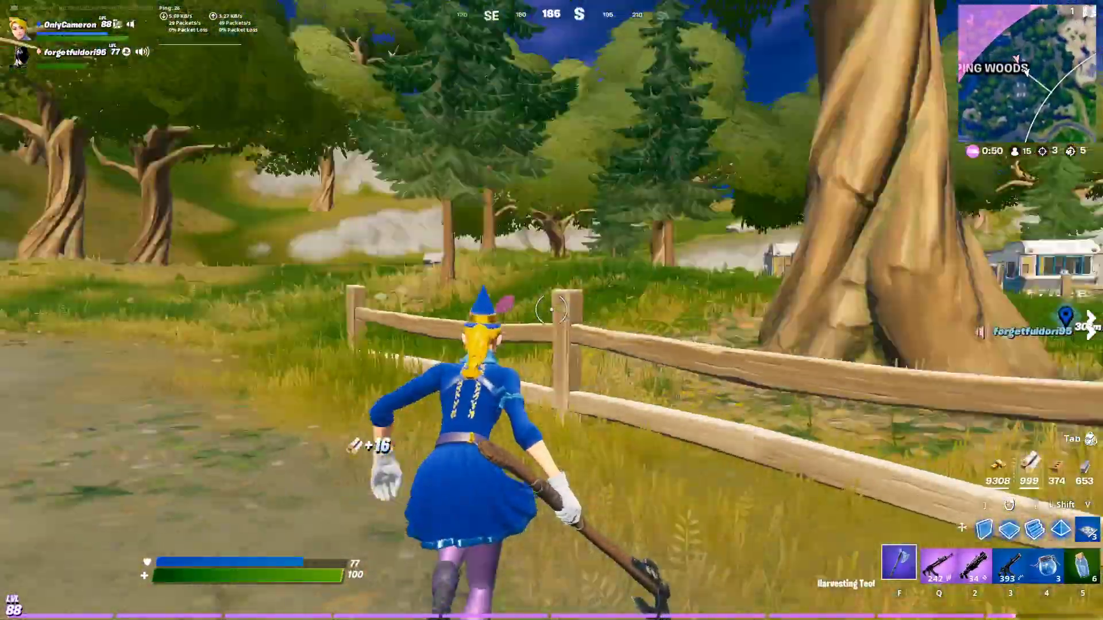
{"action": "key", "text": "w"}
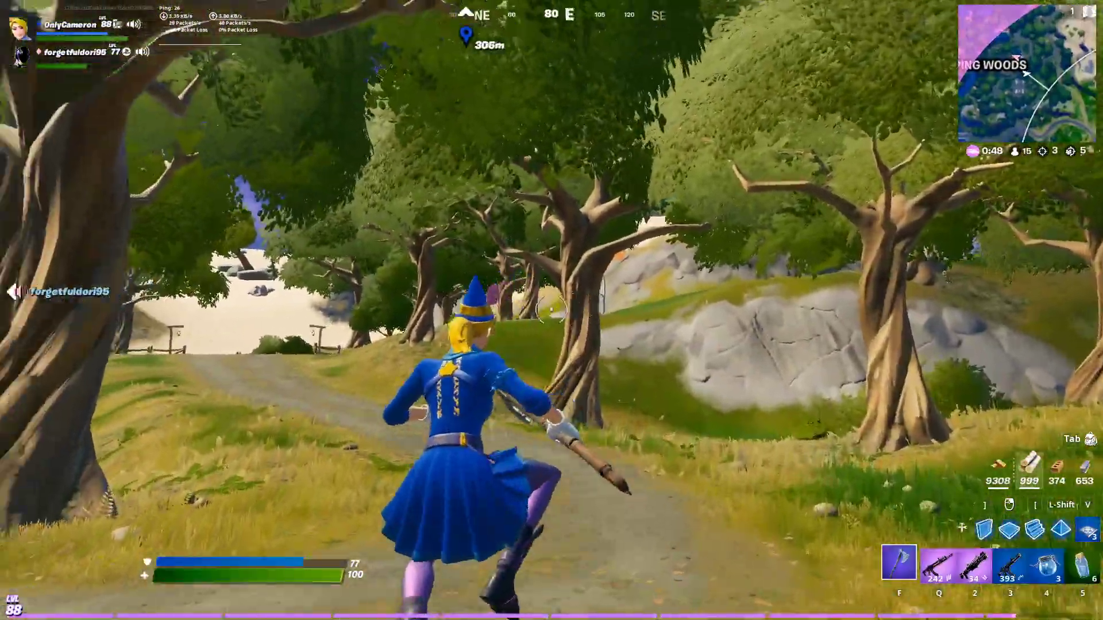
{"action": "key", "text": "w"}
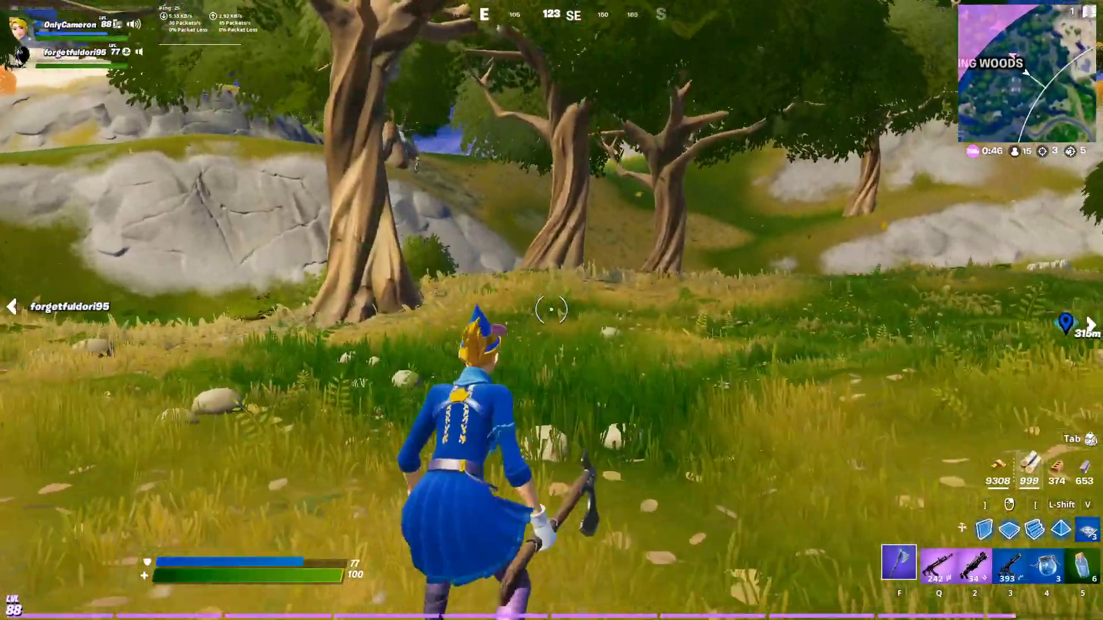
{"action": "key", "text": "w"}
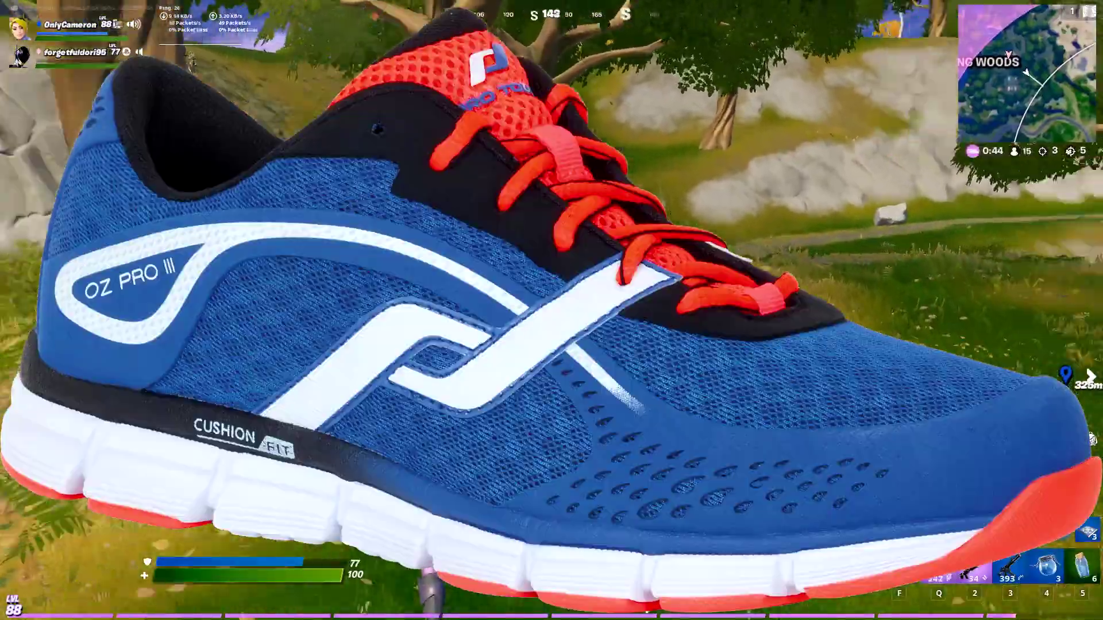
{"action": "key", "text": "w"}
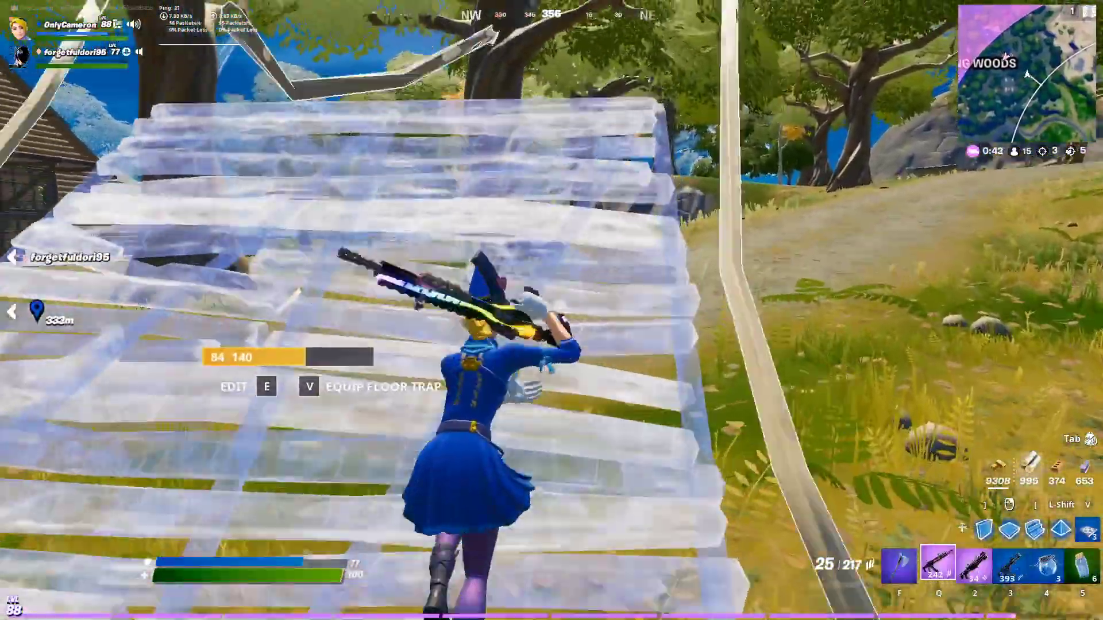
{"action": "left_click", "coordinate": [551, 310]}
{"action": "left_click", "coordinate": [551, 310]}
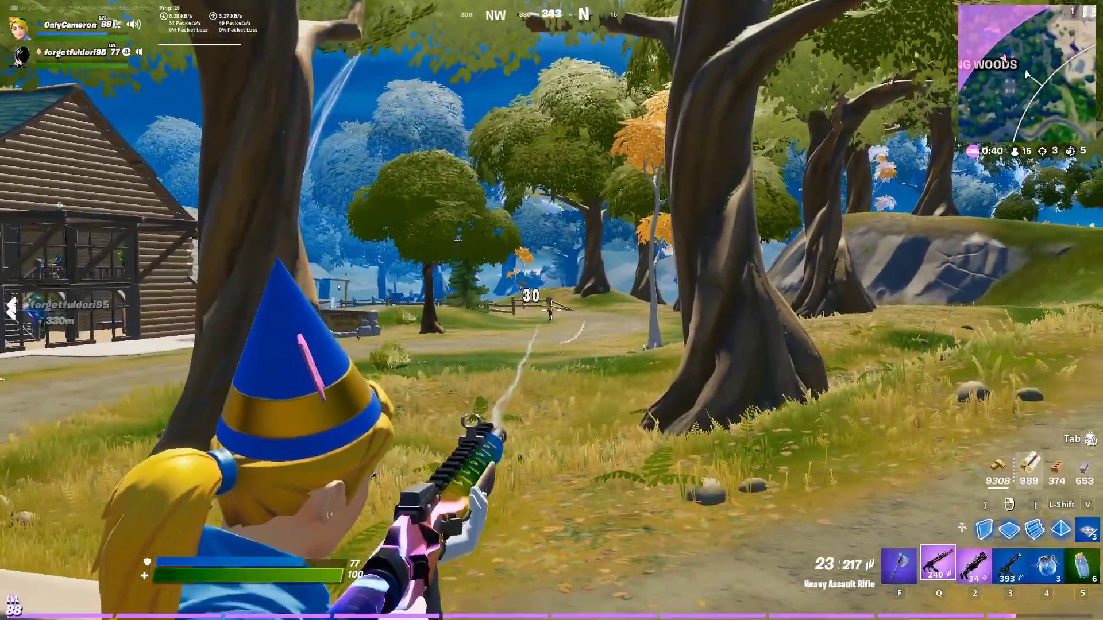
{"action": "left_click", "coordinate": [552, 311]}
{"action": "left_click", "coordinate": [552, 310]}
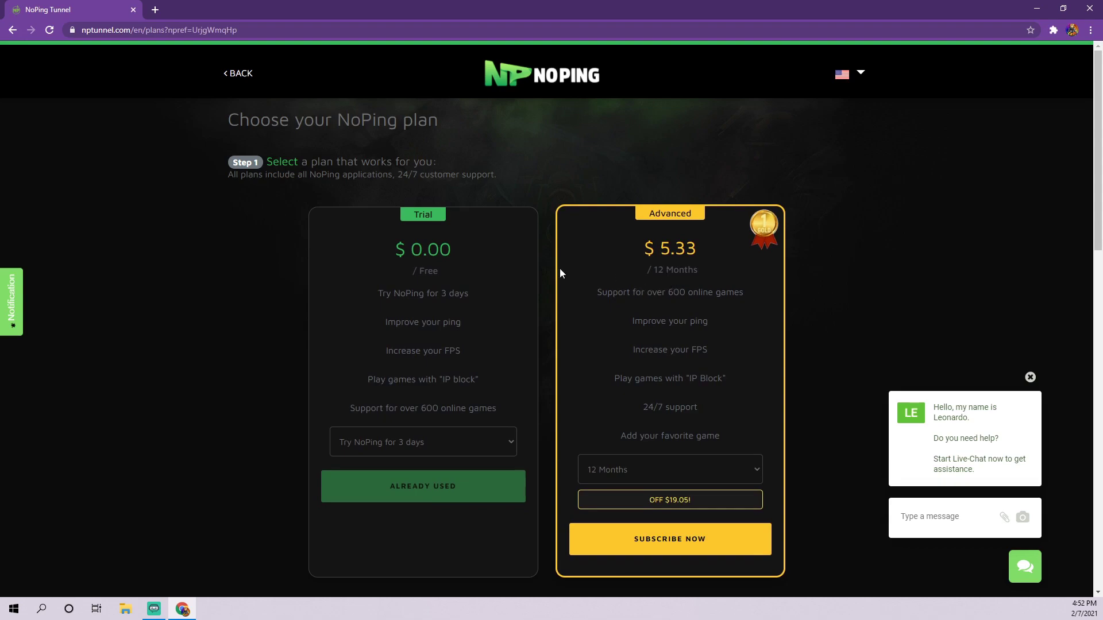
{"action": "left_click", "coordinate": [241, 74]}
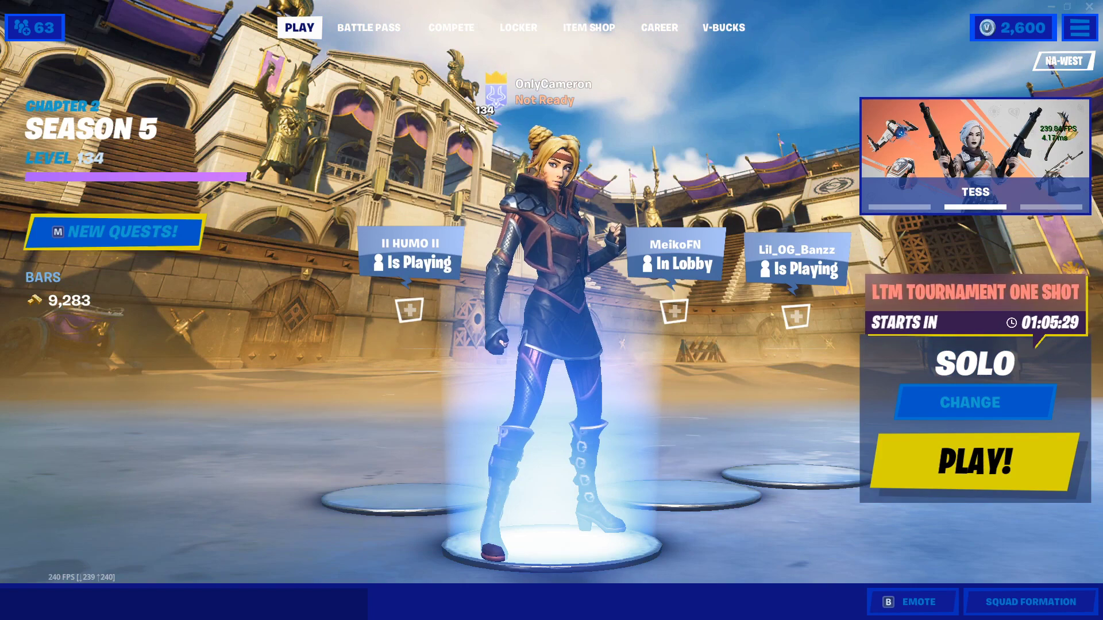
Step: Open the Game settings page from the lobby to reach the language and region options
{"action": "left_click", "coordinate": [1068, 33]}
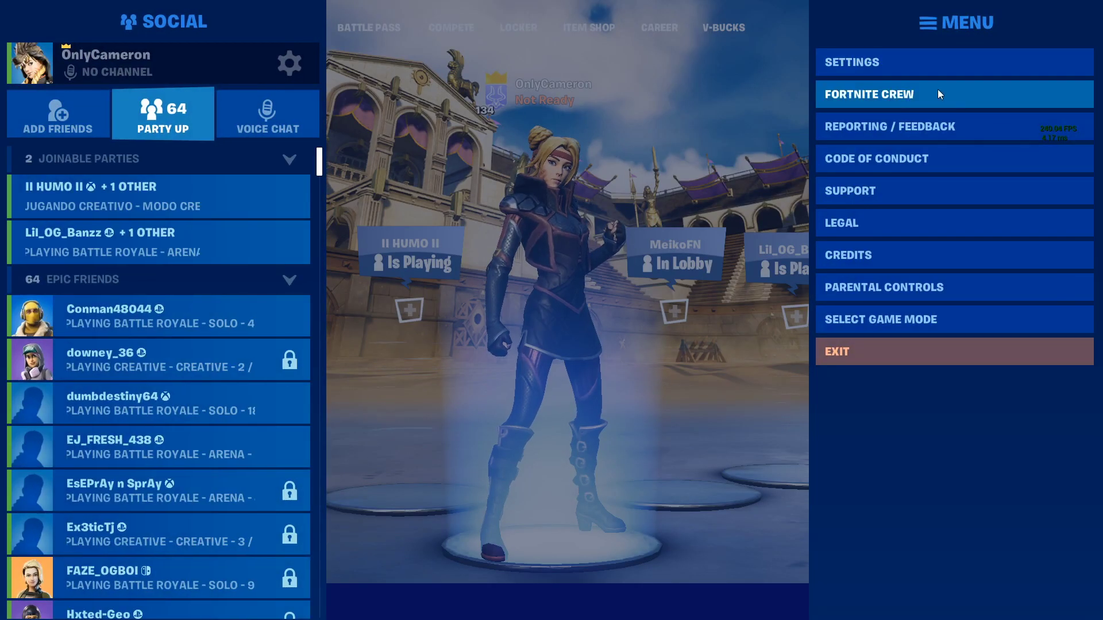
{"action": "left_click", "coordinate": [936, 62]}
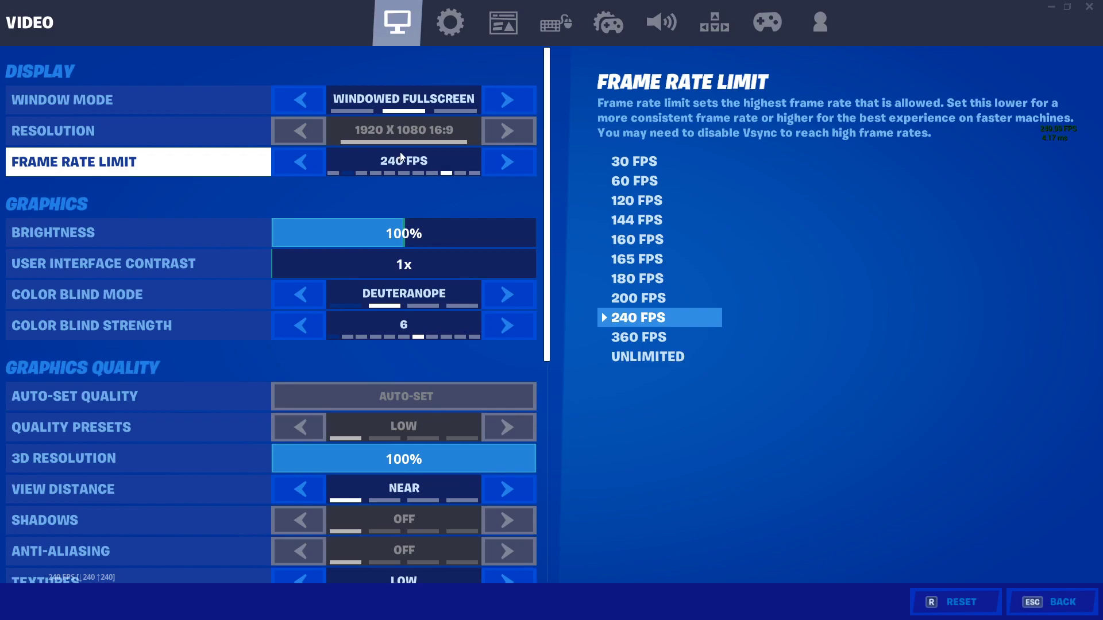
{"action": "left_click", "coordinate": [447, 21]}
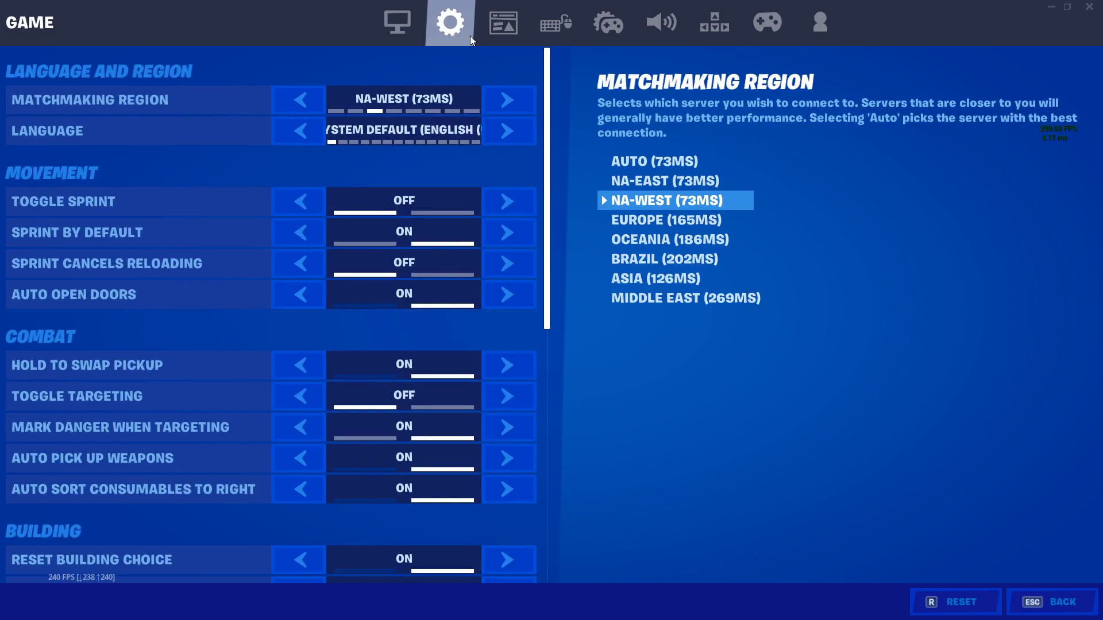
Step: Switch the matchmaking region to NA-East and back to NA-West
{"action": "left_click", "coordinate": [307, 102]}
{"action": "left_click", "coordinate": [498, 110]}
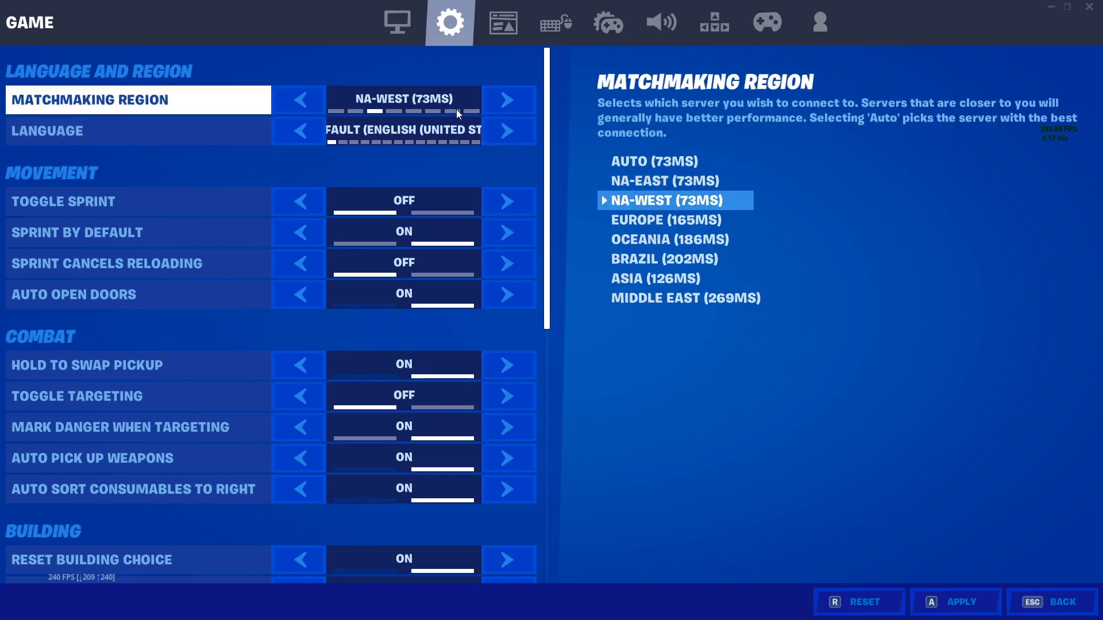
{"action": "left_click", "coordinate": [292, 99]}
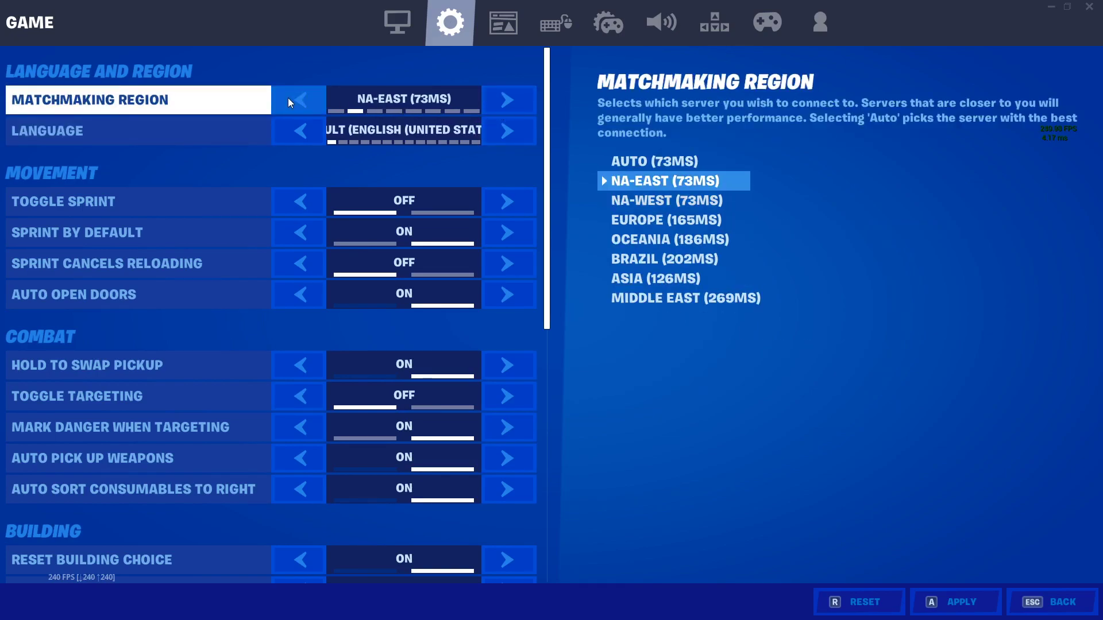
{"action": "left_click", "coordinate": [507, 100]}
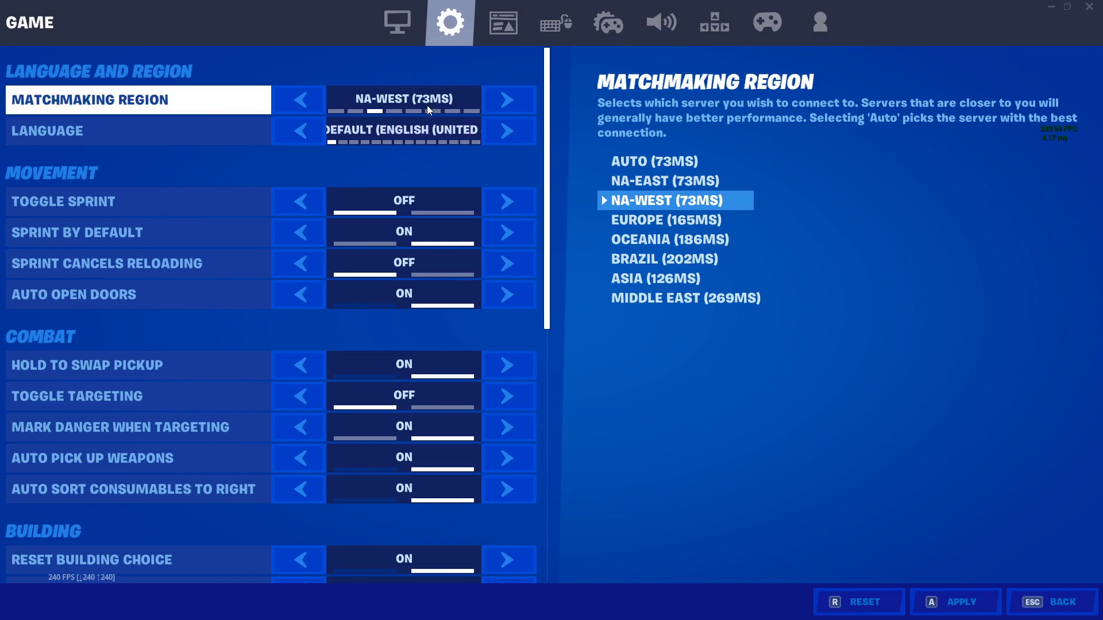
{"action": "left_click", "coordinate": [323, 103]}
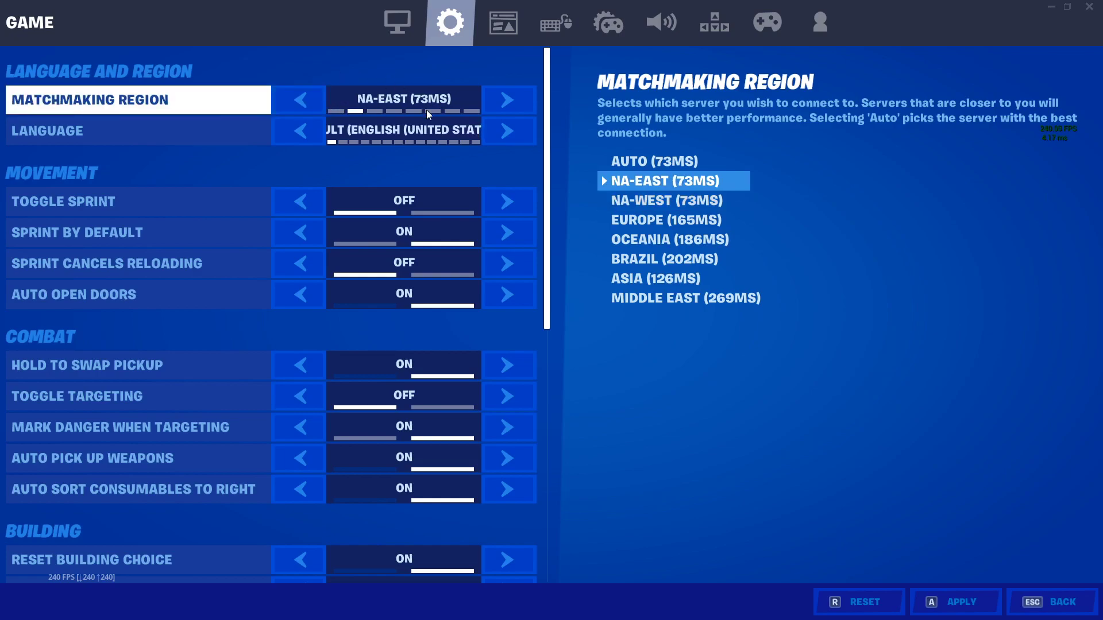
{"action": "left_click", "coordinate": [502, 102]}
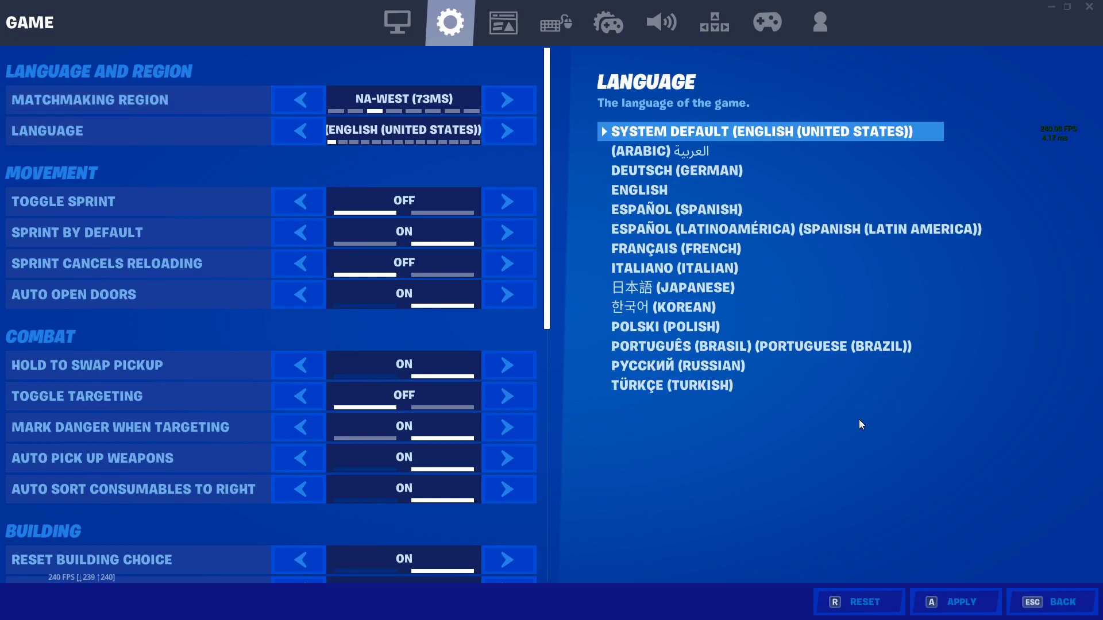
Step: Set the frame rate limit to Unlimited in the Video settings and apply the change
{"action": "left_click", "coordinate": [403, 13]}
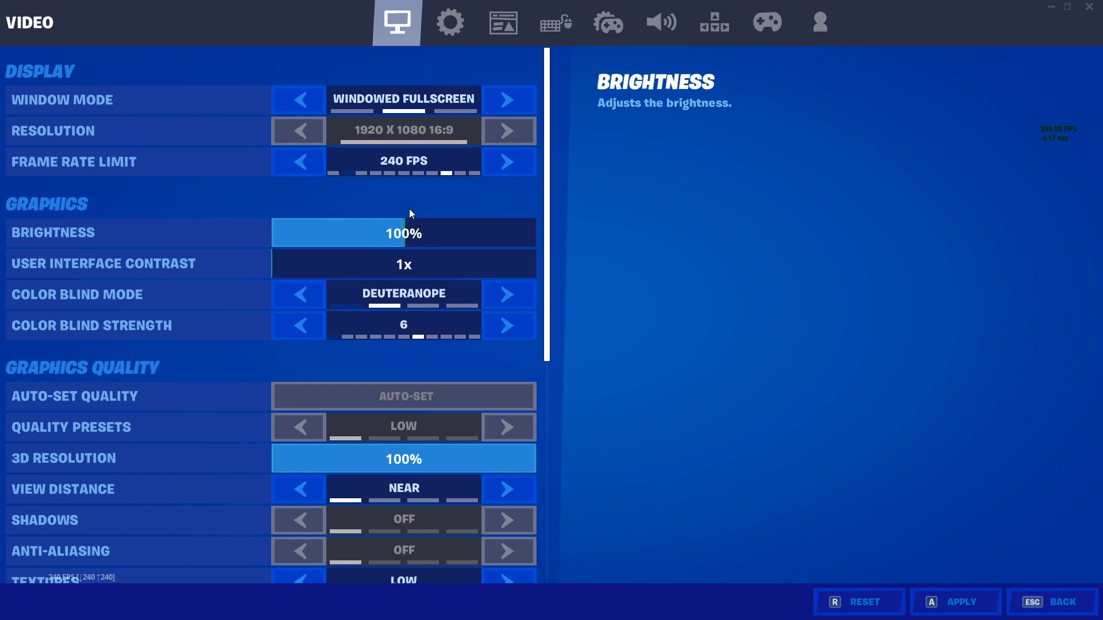
{"action": "mouse_move", "coordinate": [399, 238]}
{"action": "left_mouse_down"}
{"action": "mouse_move", "coordinate": [488, 236]}
{"action": "mouse_move", "coordinate": [399, 234]}
{"action": "left_mouse_up"}
{"action": "scroll", "coordinate": [359, 319], "scroll_direction": "down", "scroll_amount": 1}
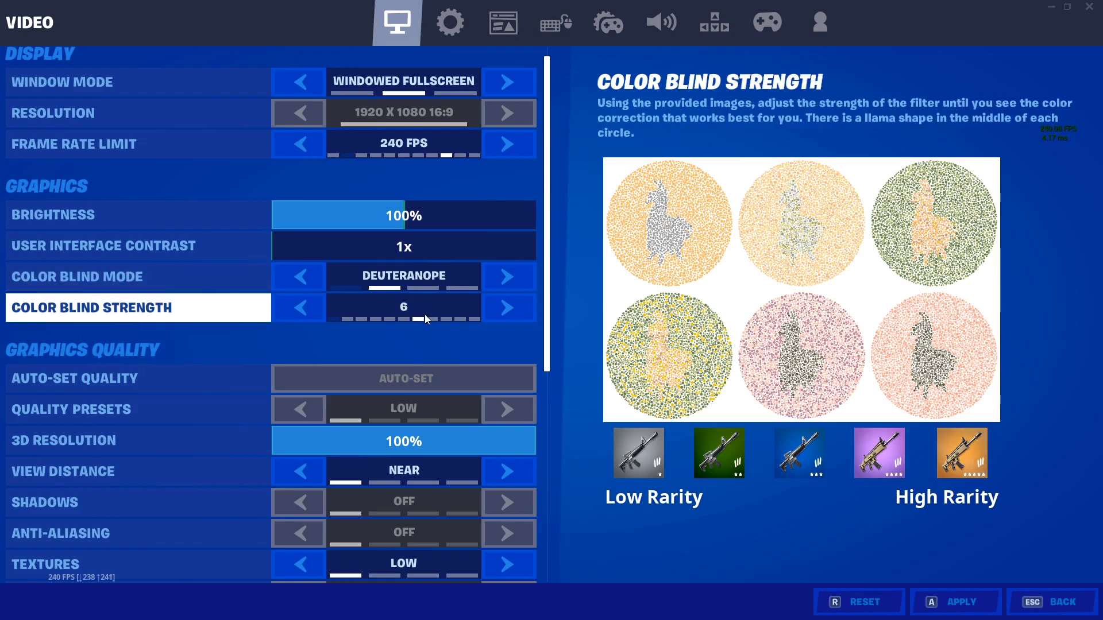
{"action": "scroll", "coordinate": [409, 312], "scroll_direction": "down", "scroll_amount": 5}
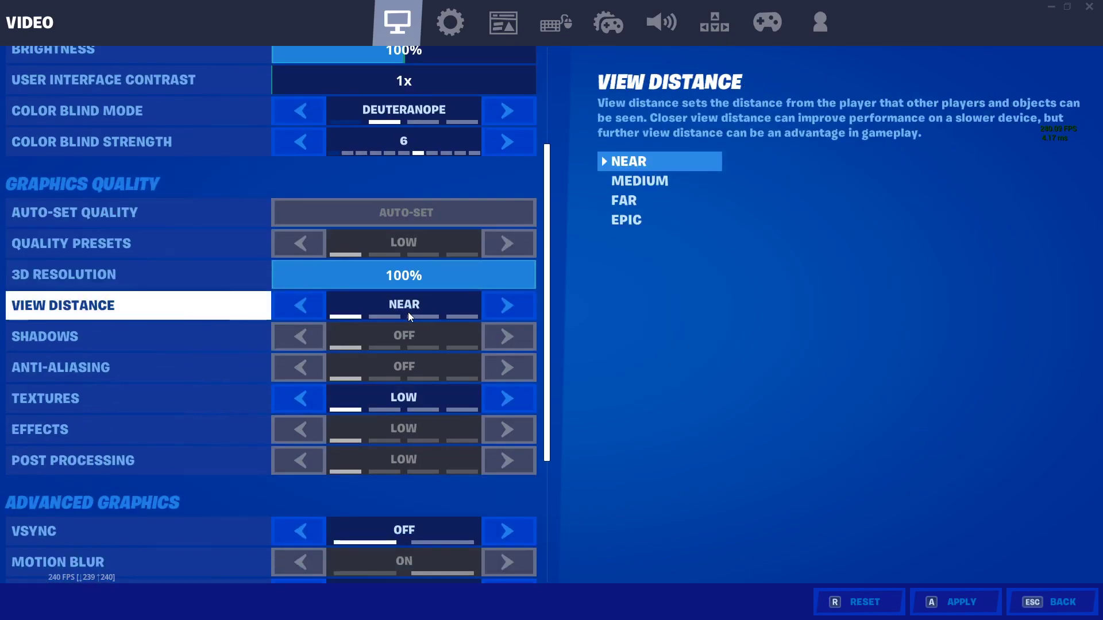
{"action": "scroll", "coordinate": [322, 298], "scroll_direction": "down", "scroll_amount": 1}
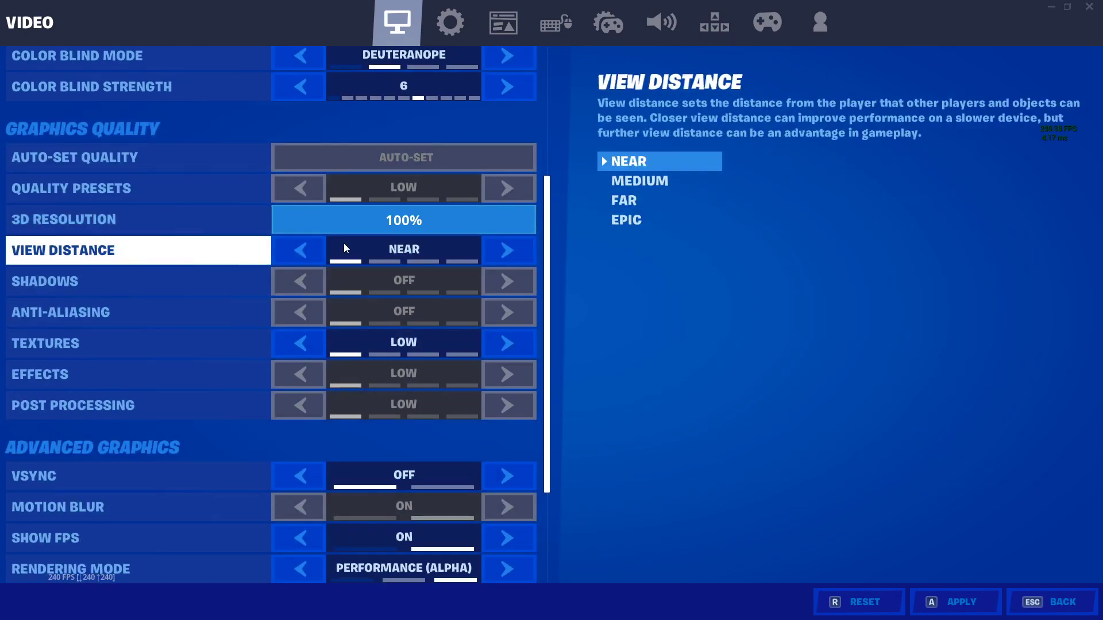
{"action": "scroll", "coordinate": [354, 257], "scroll_direction": "up", "scroll_amount": 4}
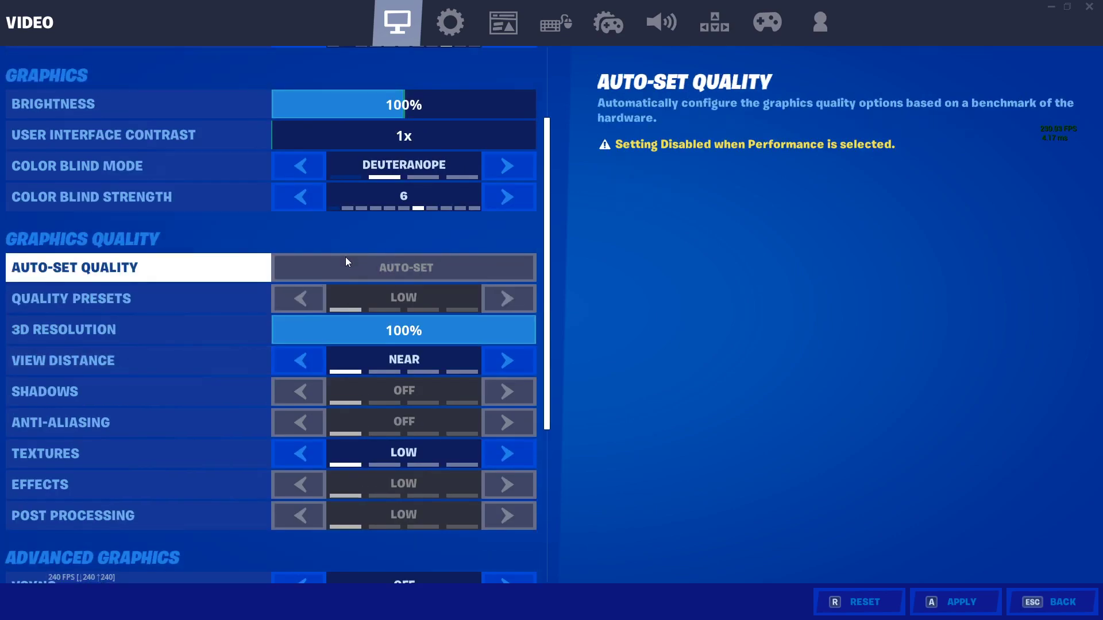
{"action": "left_click", "coordinate": [519, 166]}
{"action": "left_click", "coordinate": [519, 166]}
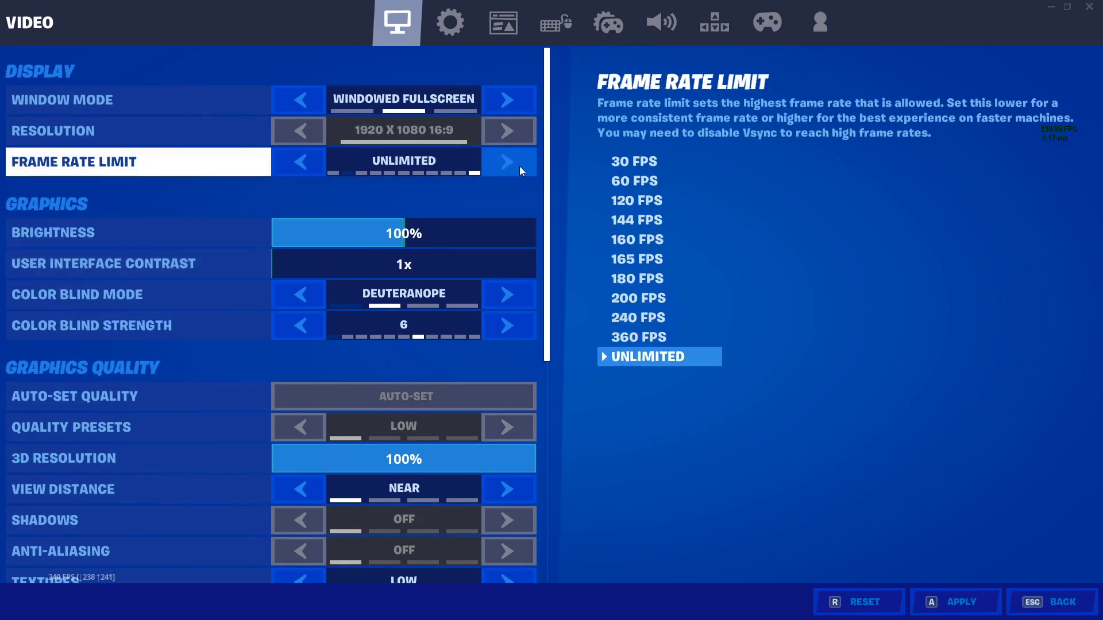
{"action": "left_click", "coordinate": [955, 603]}
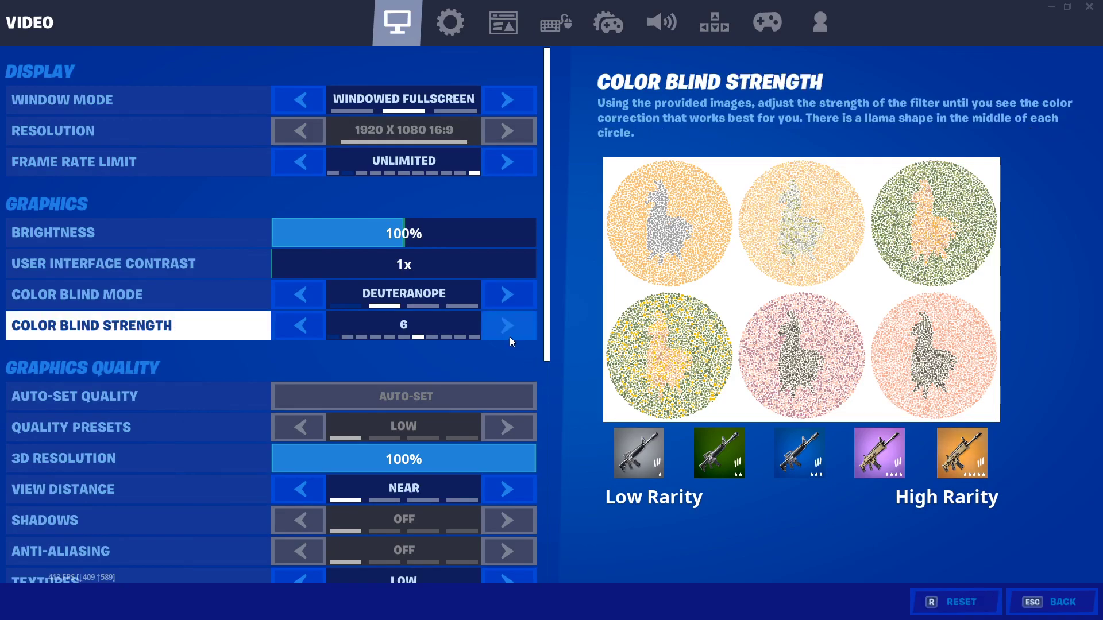
Step: Raise the Textures quality to Epic and return it to Low
{"action": "scroll", "coordinate": [510, 337], "scroll_direction": "down", "scroll_amount": 5}
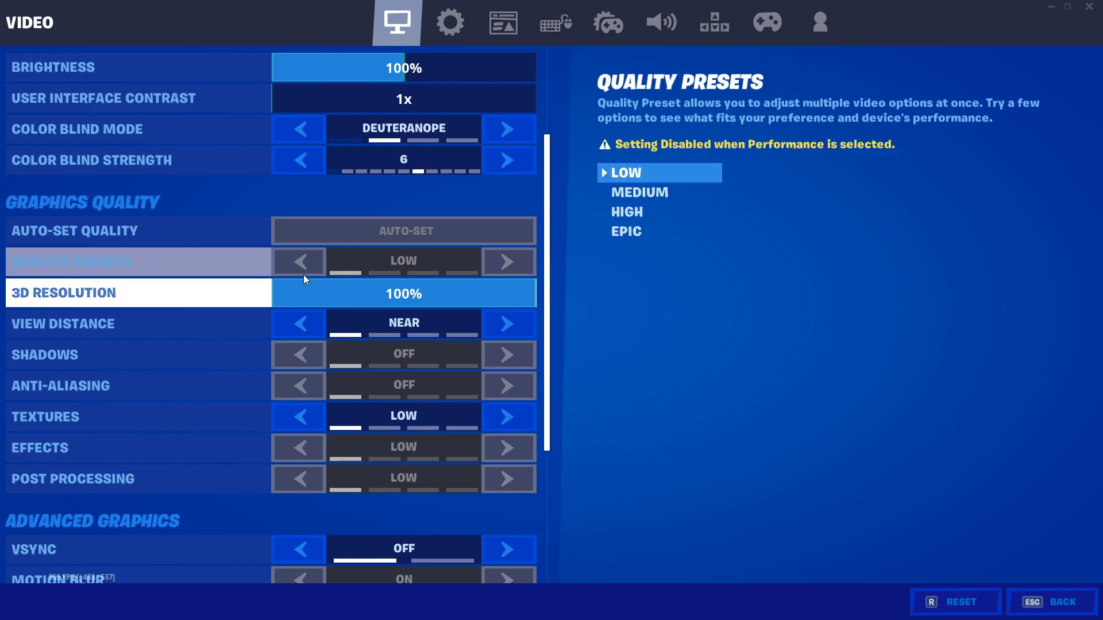
{"action": "left_click", "coordinate": [293, 311]}
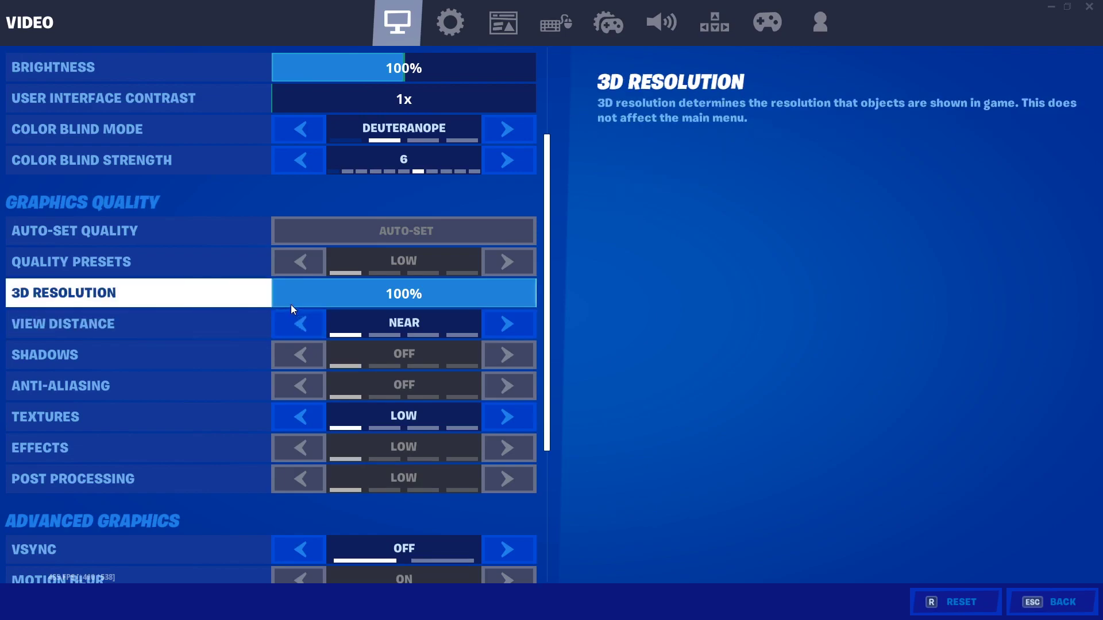
{"action": "scroll", "coordinate": [281, 320], "scroll_direction": "down", "scroll_amount": 3}
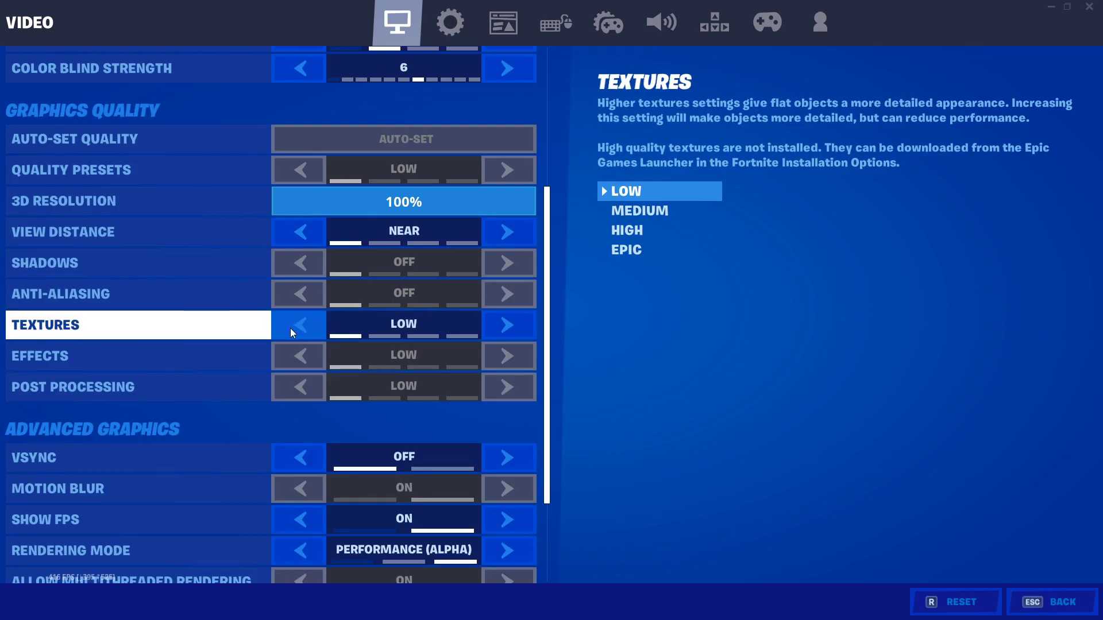
{"action": "left_click", "coordinate": [497, 328]}
{"action": "left_click", "coordinate": [497, 329]}
{"action": "left_click", "coordinate": [497, 329]}
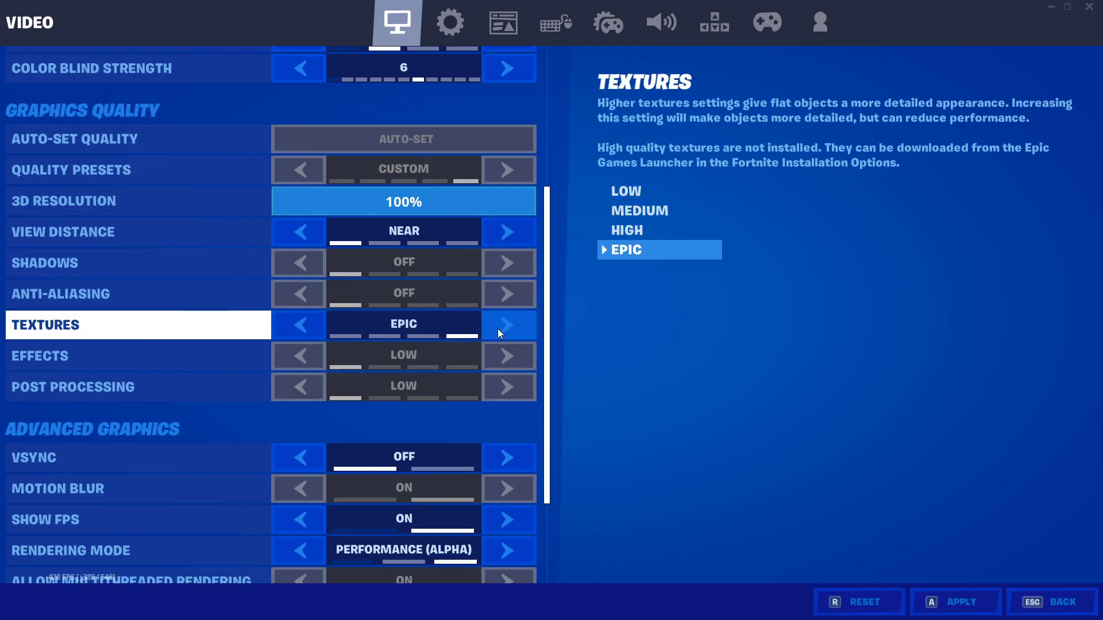
{"action": "left_click", "coordinate": [287, 323]}
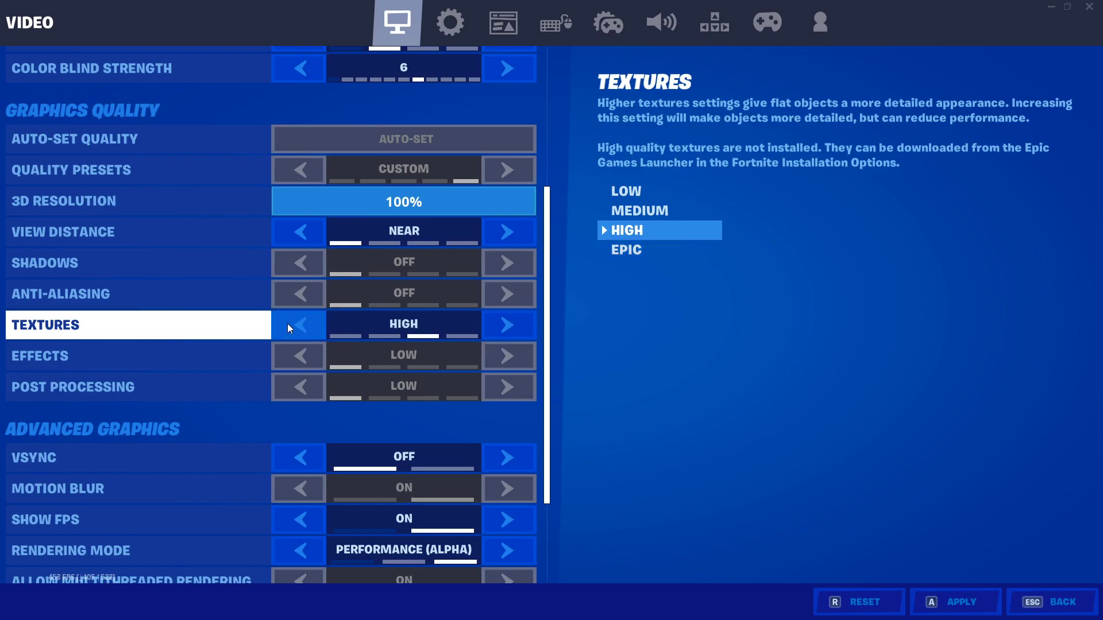
{"action": "left_click", "coordinate": [287, 323]}
{"action": "left_click", "coordinate": [287, 323]}
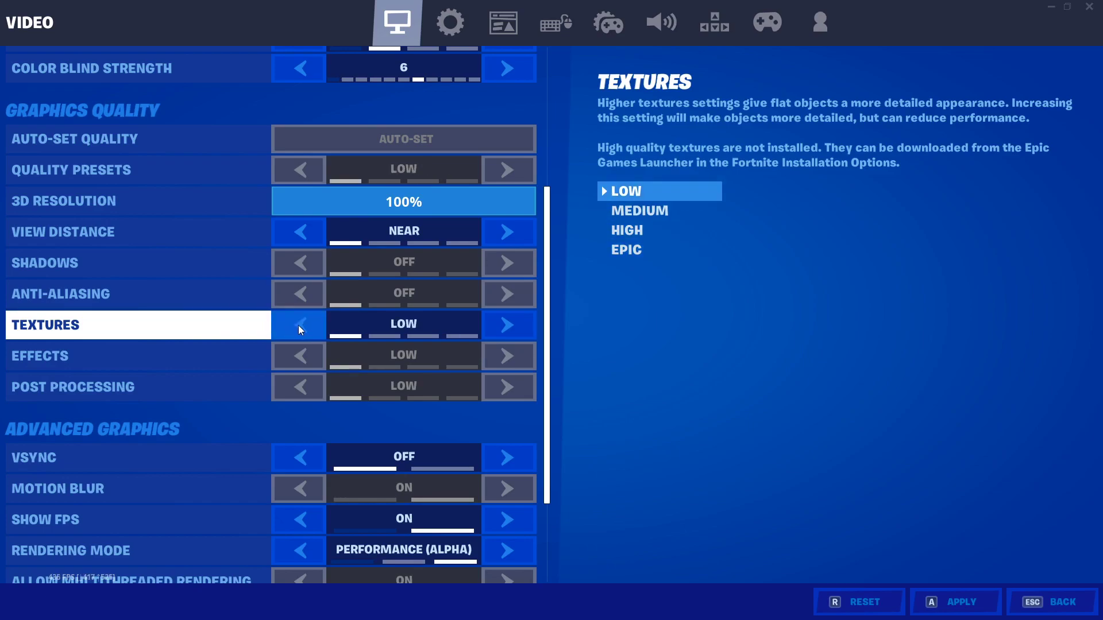
Step: Set the window mode to Fullscreen with a resolution of 1920 x 1080 16:9
{"action": "scroll", "coordinate": [292, 327], "scroll_direction": "down", "scroll_amount": 4}
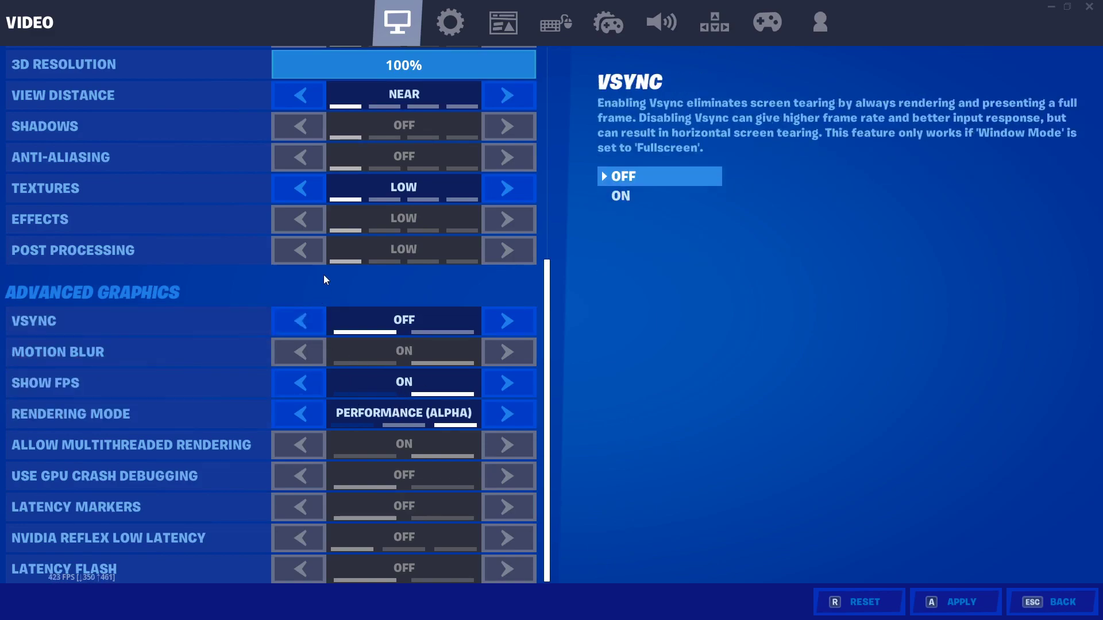
{"action": "scroll", "coordinate": [319, 274], "scroll_direction": "up", "scroll_amount": 5}
{"action": "scroll", "coordinate": [320, 280], "scroll_direction": "up", "scroll_amount": 2}
{"action": "scroll", "coordinate": [320, 280], "scroll_direction": "down", "scroll_amount": 2}
{"action": "scroll", "coordinate": [320, 280], "scroll_direction": "up", "scroll_amount": 2}
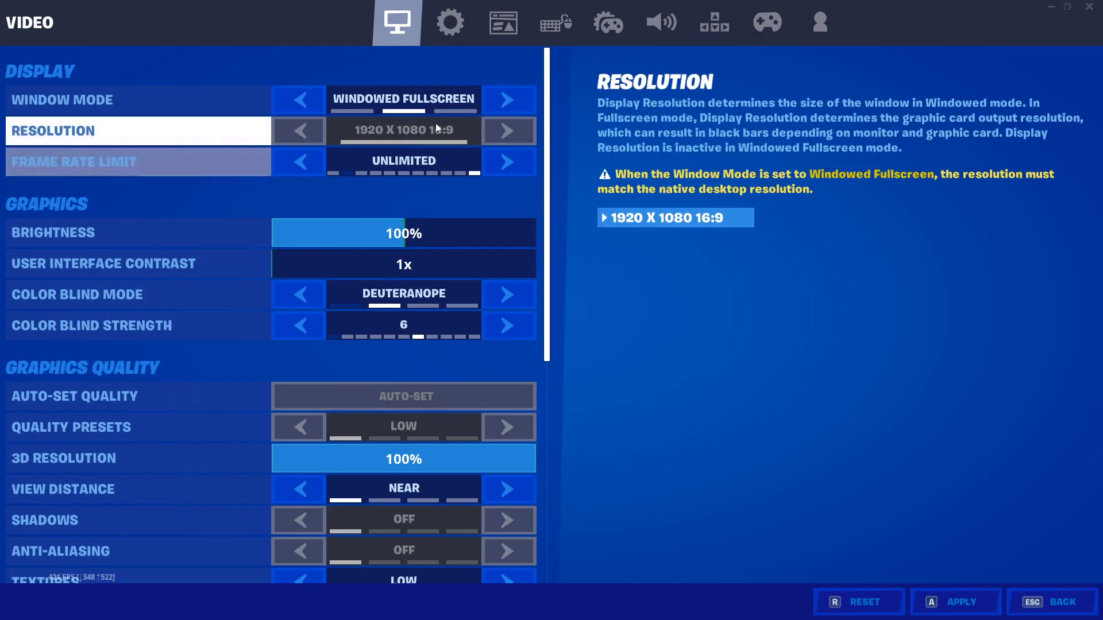
{"action": "left_click", "coordinate": [295, 91]}
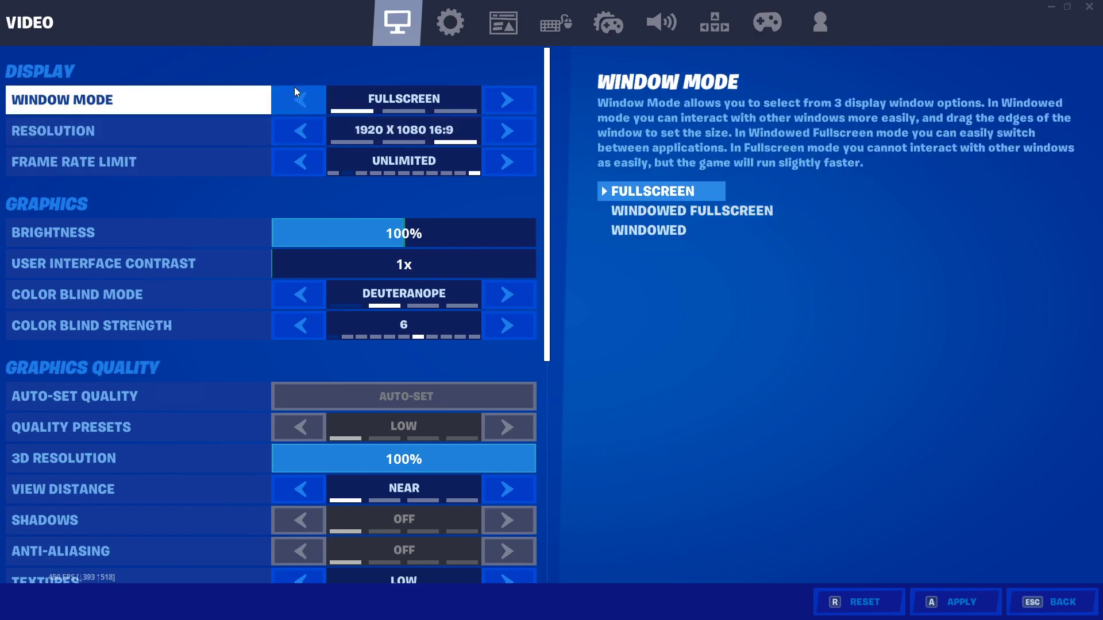
{"action": "left_click", "coordinate": [299, 131]}
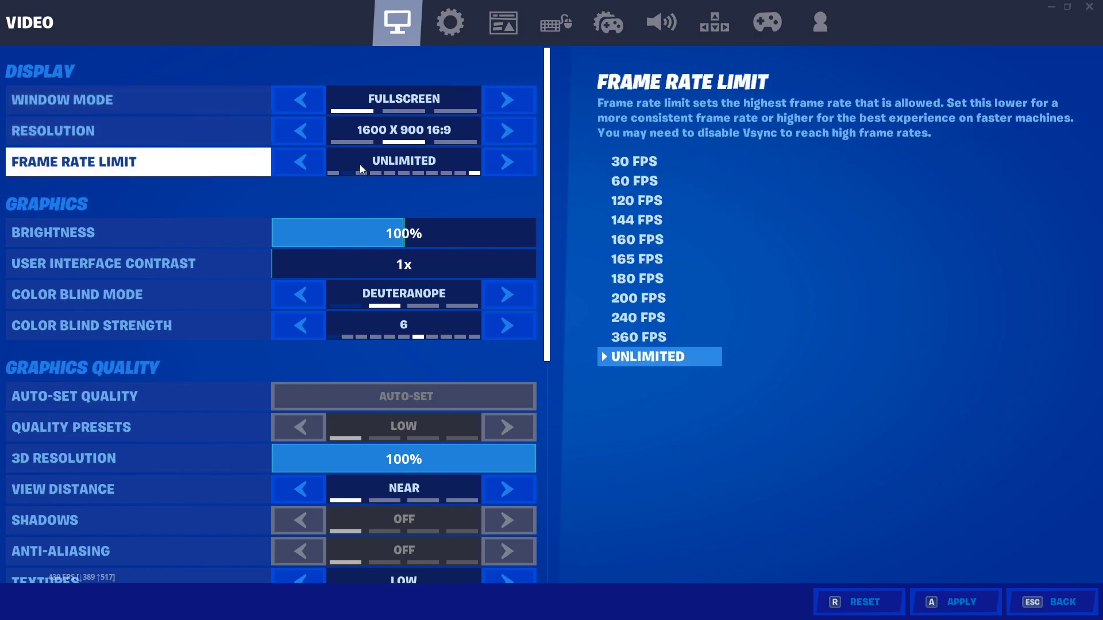
{"action": "left_click", "coordinate": [504, 127]}
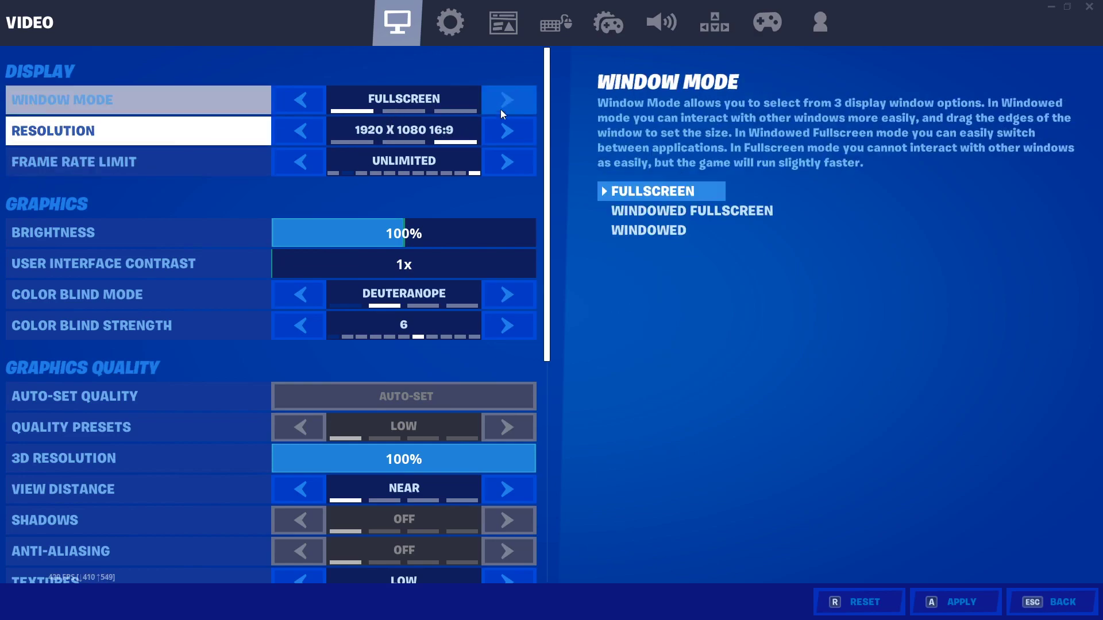
Step: Try the Windowed window mode and step its resolution down through lower values such as 1440 x 900 16:10
{"action": "left_click", "coordinate": [515, 101]}
{"action": "left_click", "coordinate": [515, 99]}
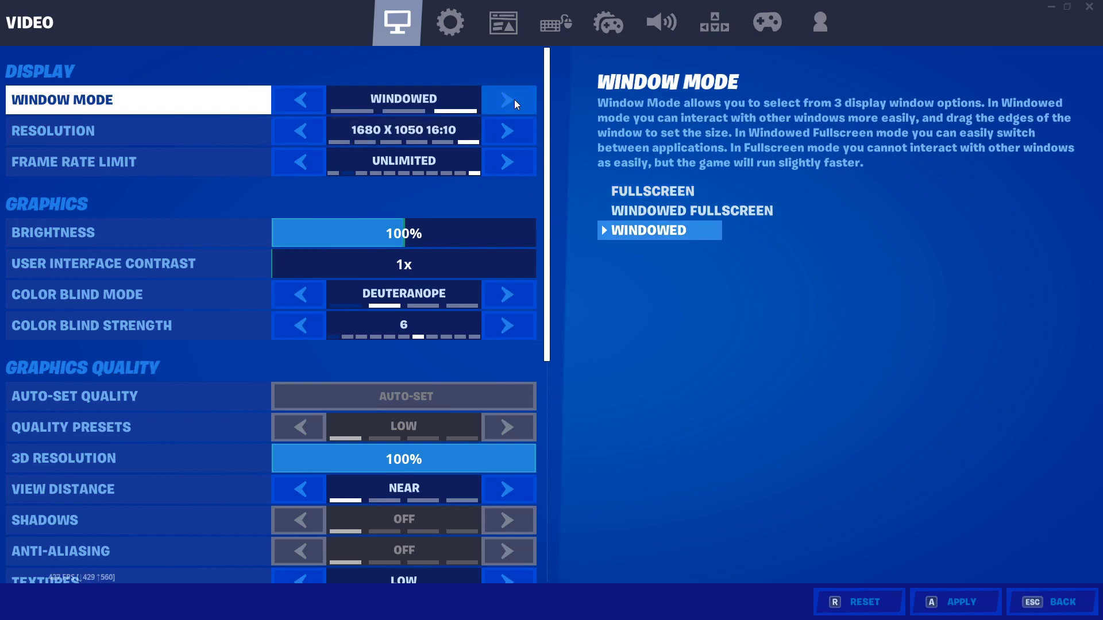
{"action": "left_click", "coordinate": [300, 131]}
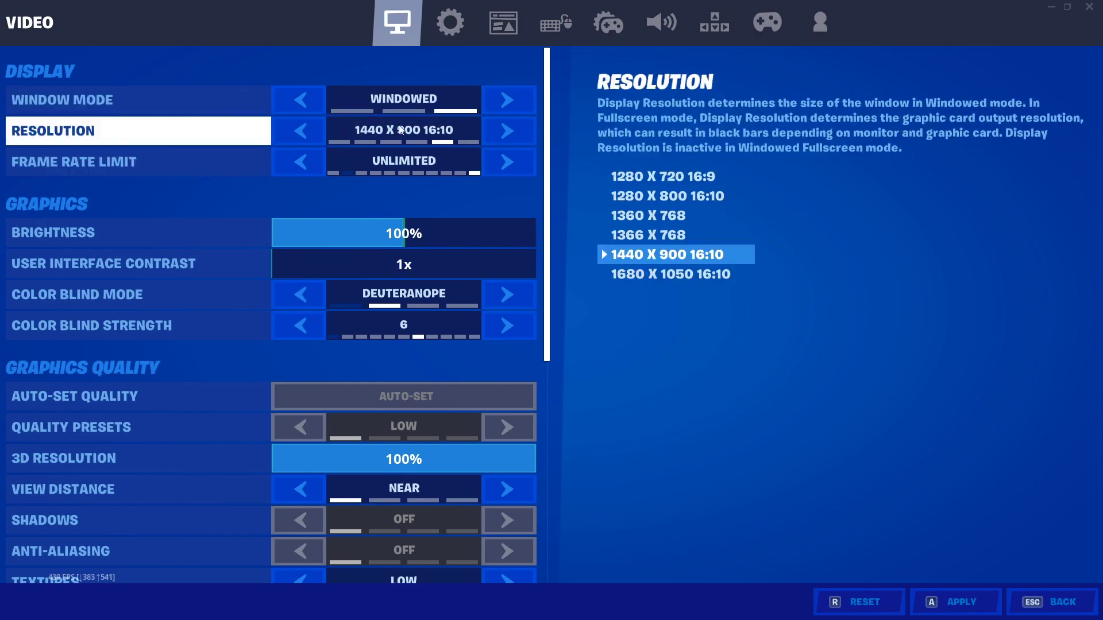
{"action": "left_click", "coordinate": [285, 133]}
{"action": "left_click", "coordinate": [285, 132]}
{"action": "left_click", "coordinate": [283, 130]}
{"action": "left_click", "coordinate": [281, 128]}
{"action": "left_click", "coordinate": [280, 128]}
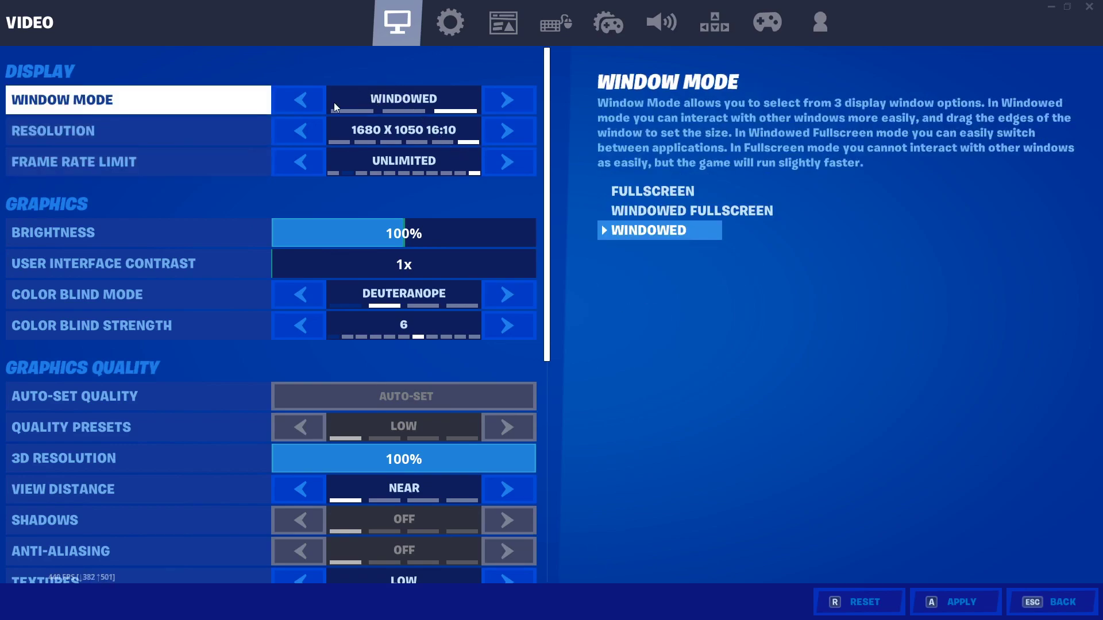
Step: Set the window mode to Windowed Fullscreen and apply the video changes
{"action": "left_click", "coordinate": [317, 99]}
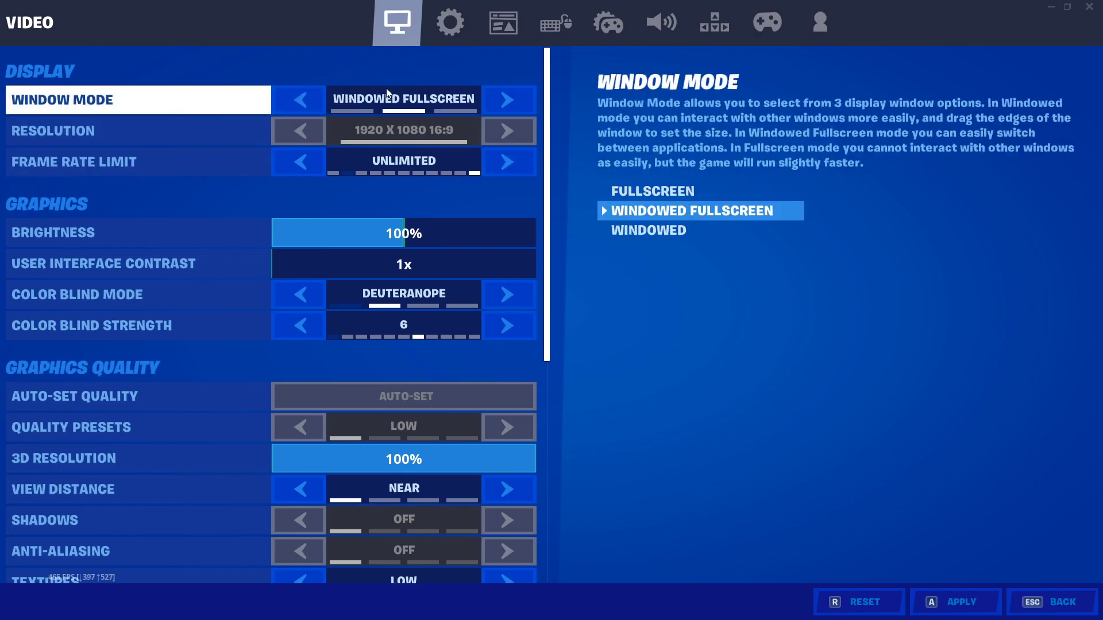
{"action": "left_click", "coordinate": [943, 604]}
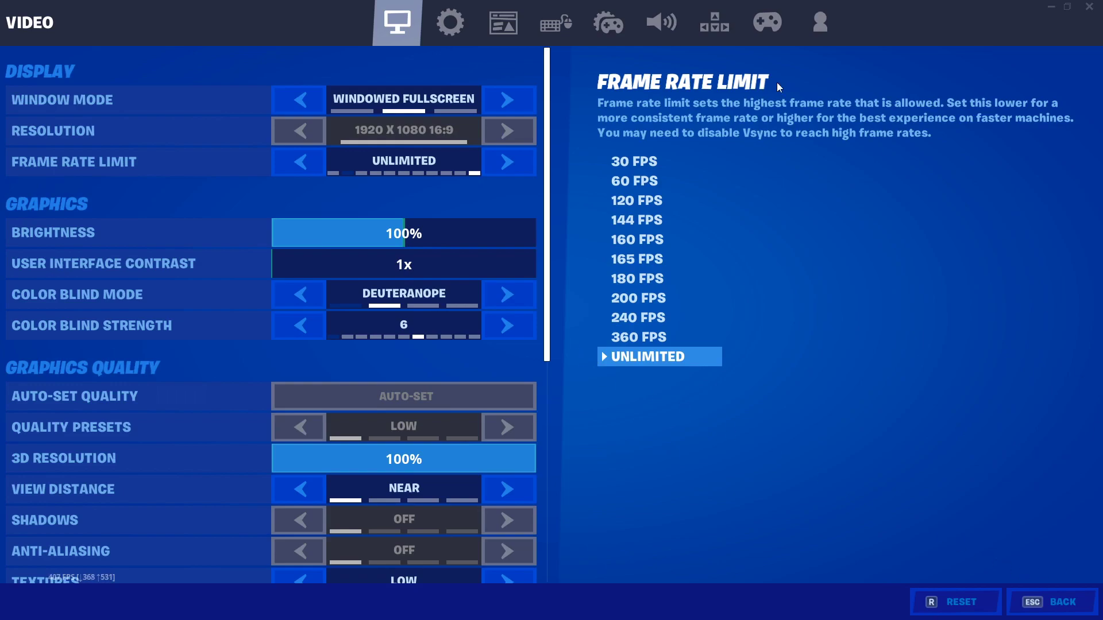
{"action": "left_click", "coordinate": [454, 22]}
{"action": "left_click", "coordinate": [390, 24]}
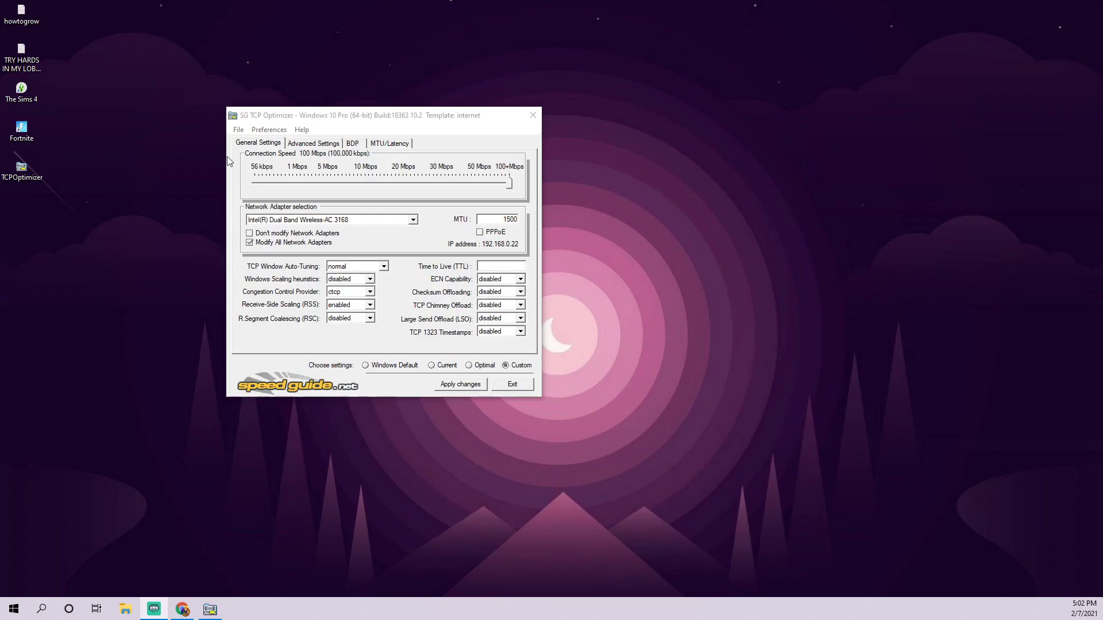
Step: Close the open TCP Optimizer on the desktop, relaunch it as administrator, and choose the Custom settings
{"action": "left_click", "coordinate": [533, 115]}
{"action": "right_click", "coordinate": [14, 170]}
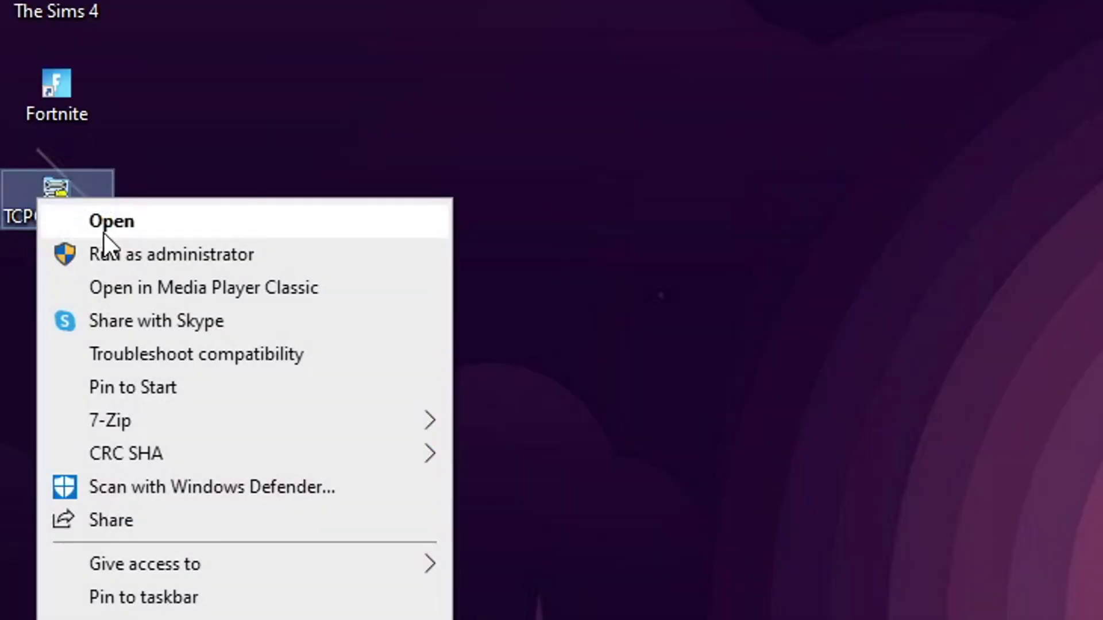
{"action": "left_click", "coordinate": [281, 256]}
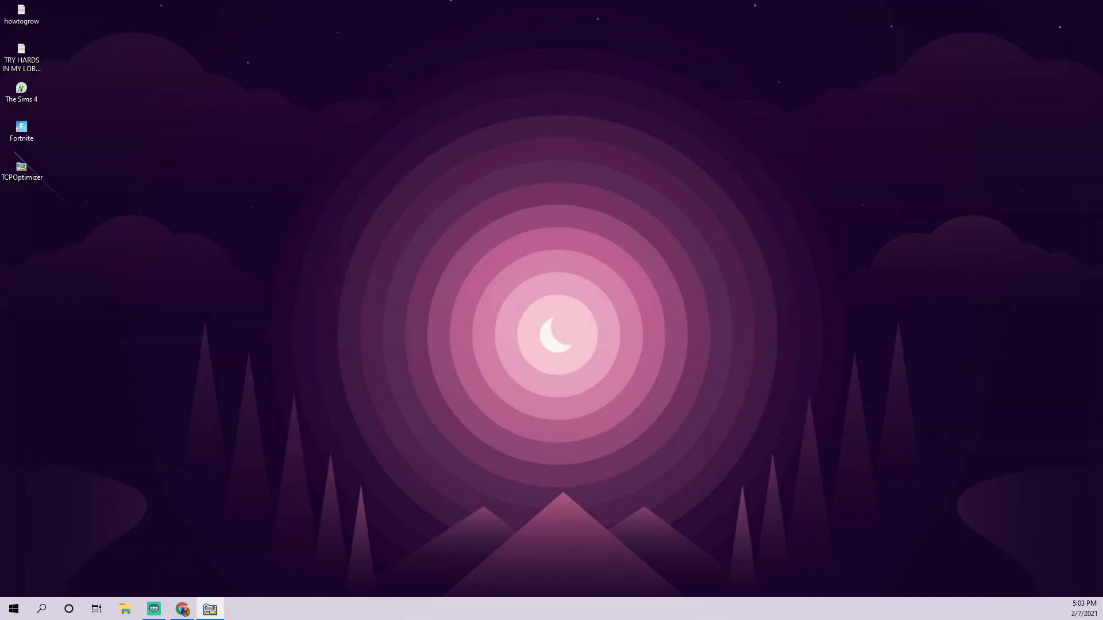
{"action": "left_click_drag", "start_coordinate": [417, 254], "coordinate": [256, 127]}
{"action": "left_click", "coordinate": [388, 379]}
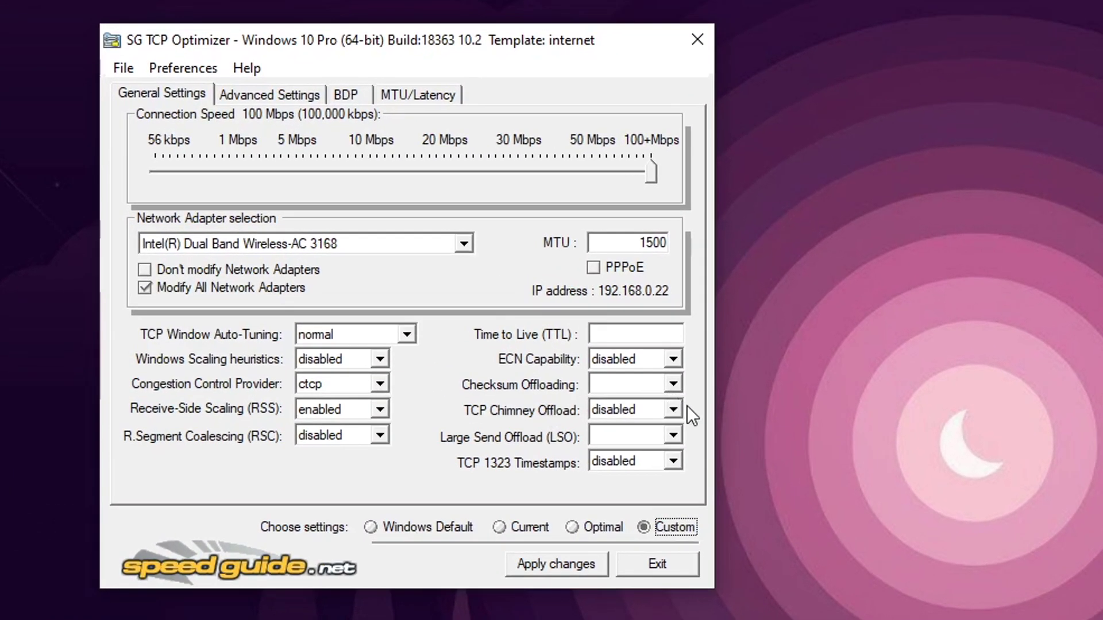
Step: Set both Checksum Offloading and Large Send Offload (LSO) to disabled
{"action": "left_click", "coordinate": [537, 344]}
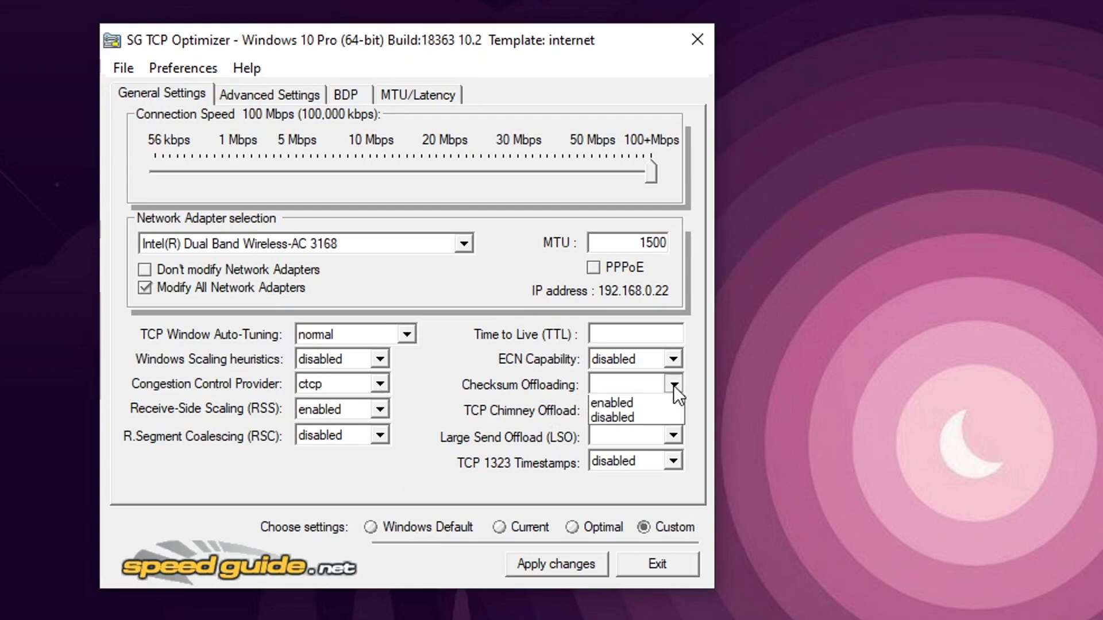
{"action": "left_click", "coordinate": [619, 432]}
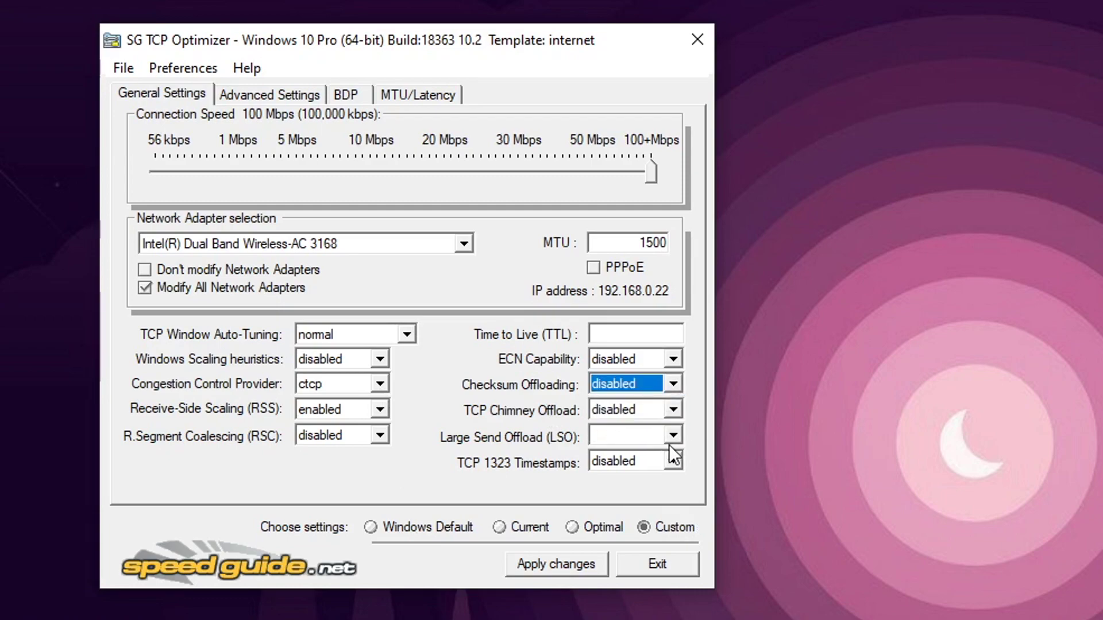
{"action": "left_click", "coordinate": [669, 441]}
{"action": "left_click", "coordinate": [651, 486]}
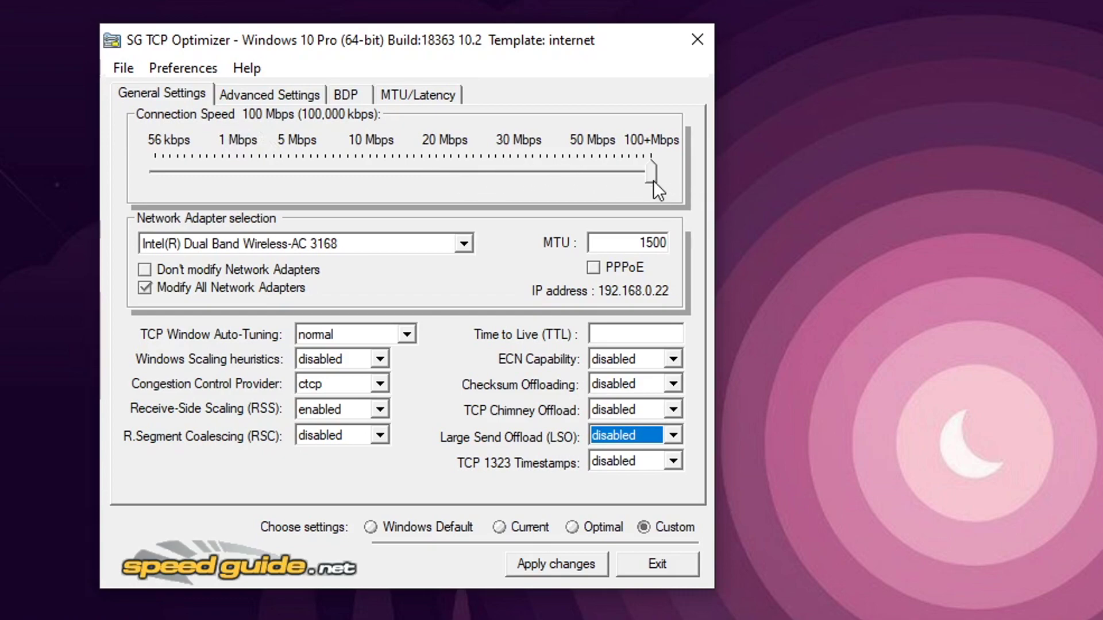
Step: Lower the connection speed to 50 Mbps and 10 Mbps, and return it to 100 Mbps
{"action": "left_click_drag", "start_coordinate": [660, 180], "coordinate": [584, 174]}
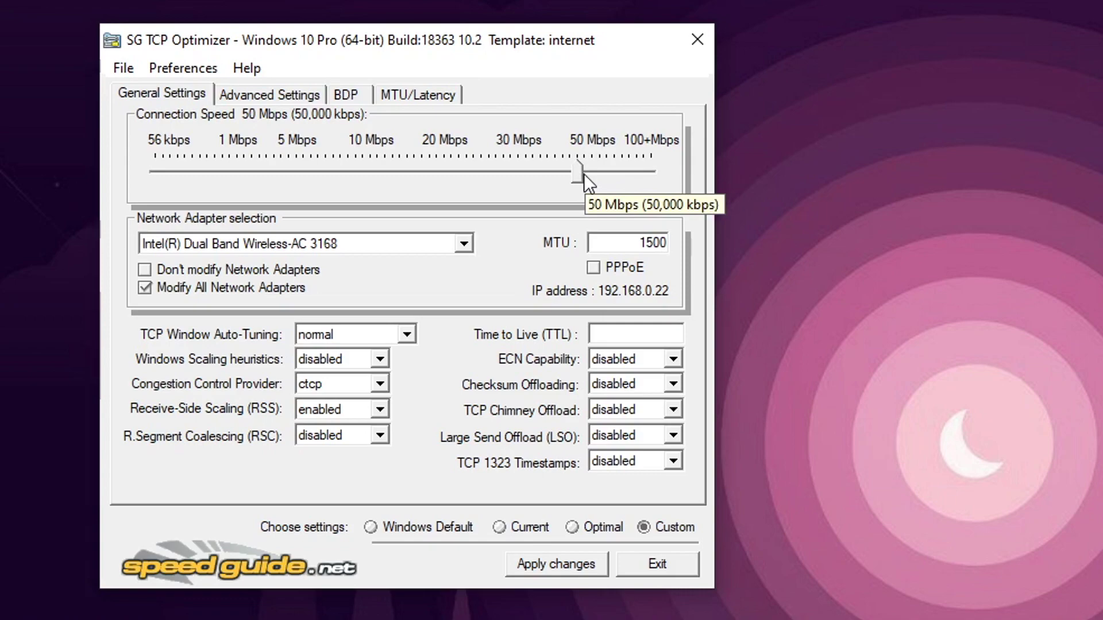
{"action": "left_click_drag", "start_coordinate": [584, 174], "coordinate": [354, 167]}
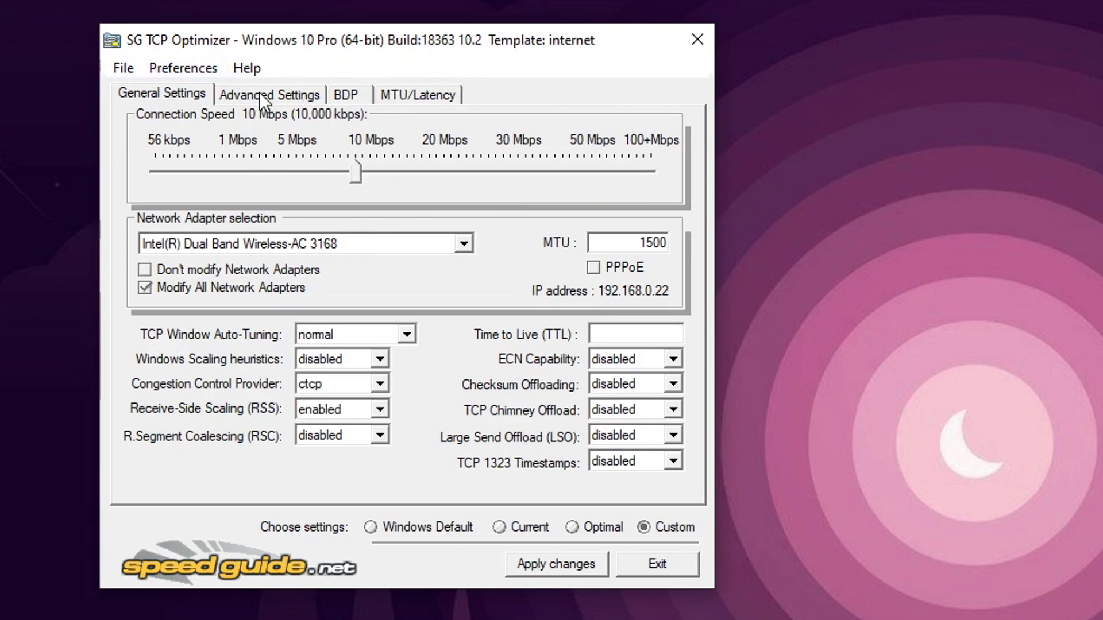
{"action": "left_click_drag", "start_coordinate": [356, 171], "coordinate": [724, 167]}
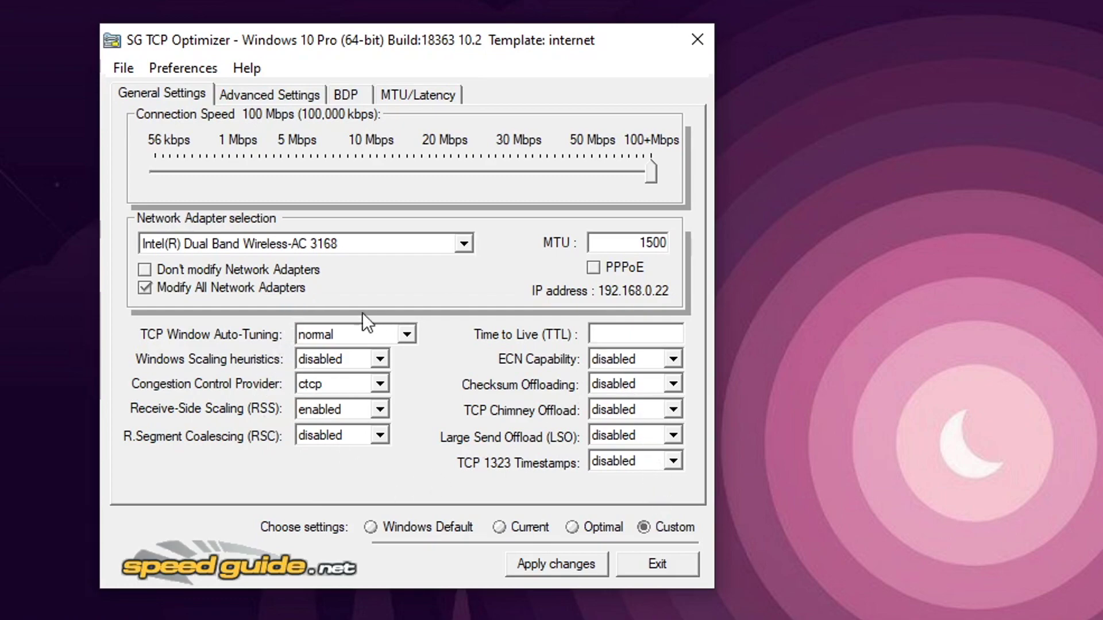
Step: Set Windows Scaling heuristics to disabled, and apply the optimizer changes after checking the Advanced Settings
{"action": "left_click", "coordinate": [380, 359]}
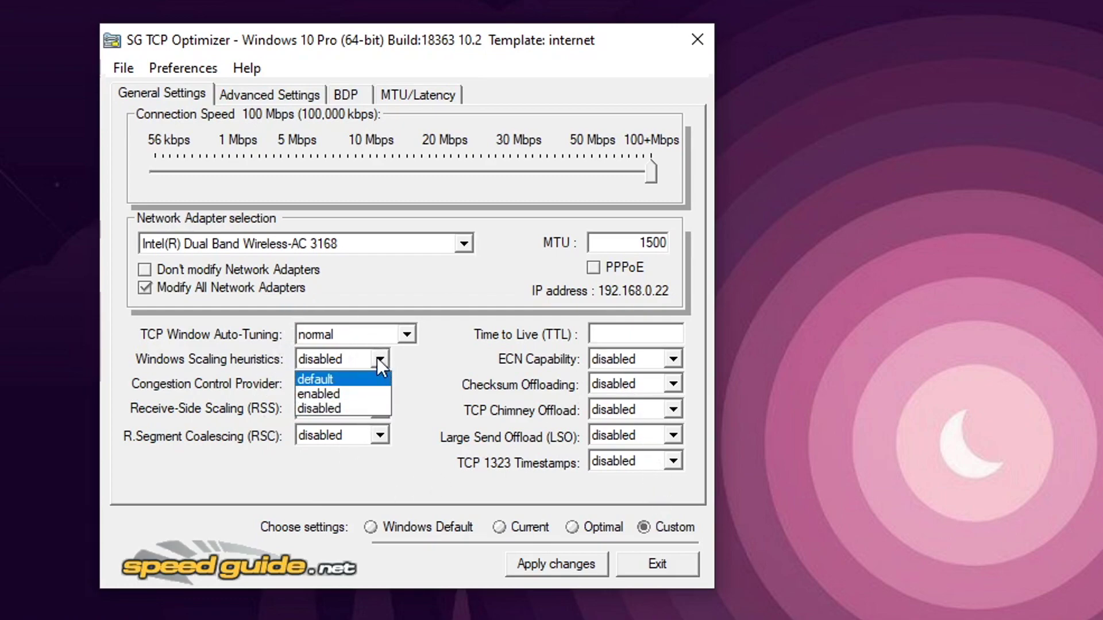
{"action": "left_click", "coordinate": [344, 408]}
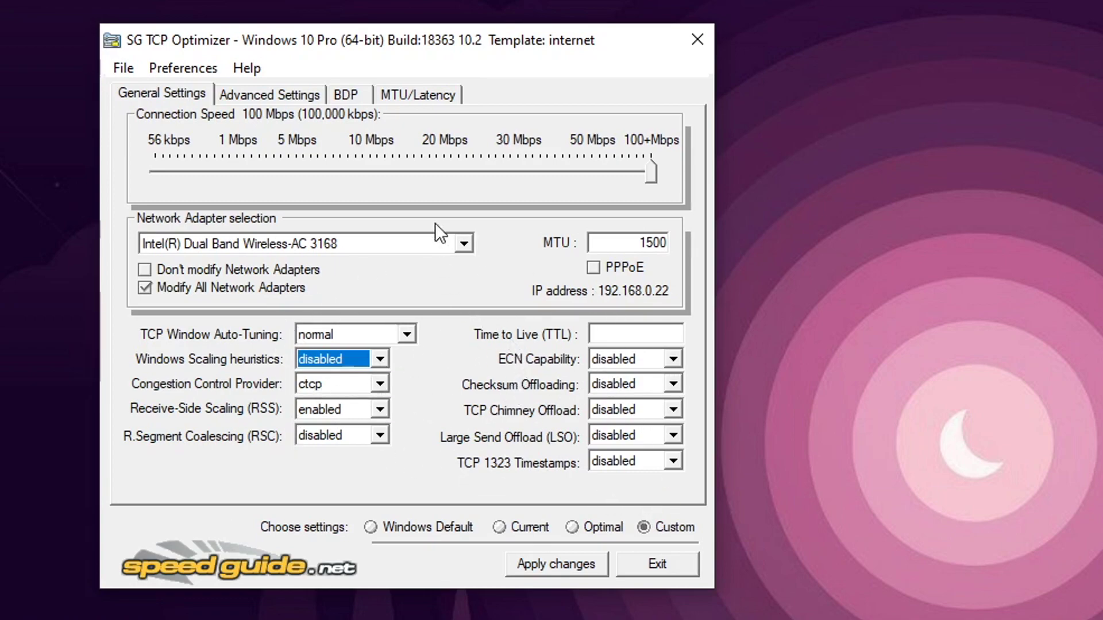
{"action": "left_click", "coordinate": [164, 97]}
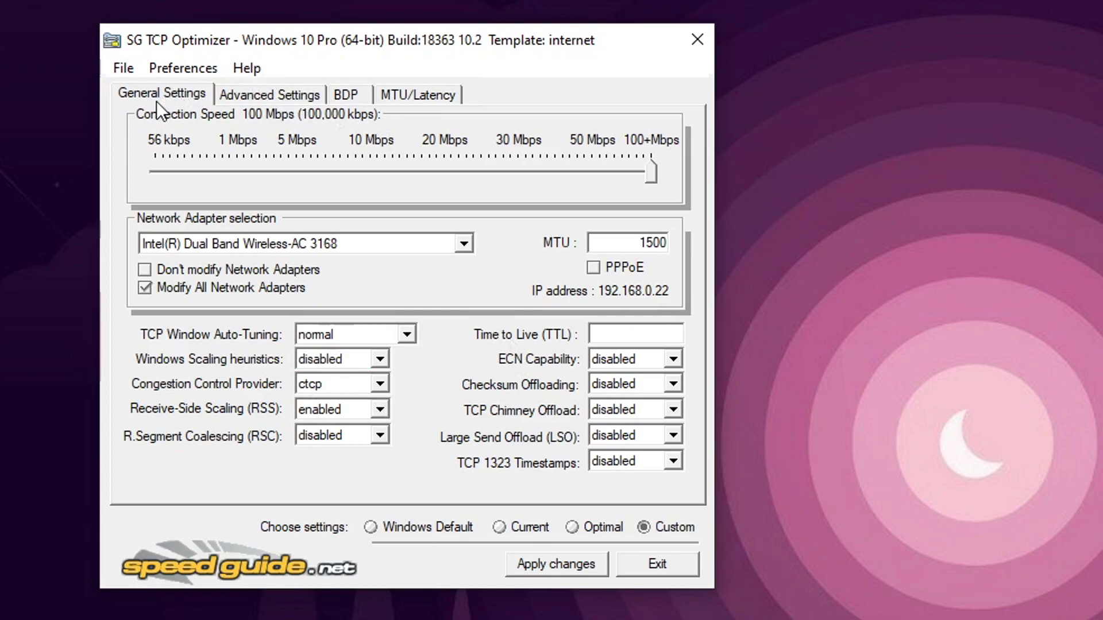
{"action": "left_click", "coordinate": [286, 93]}
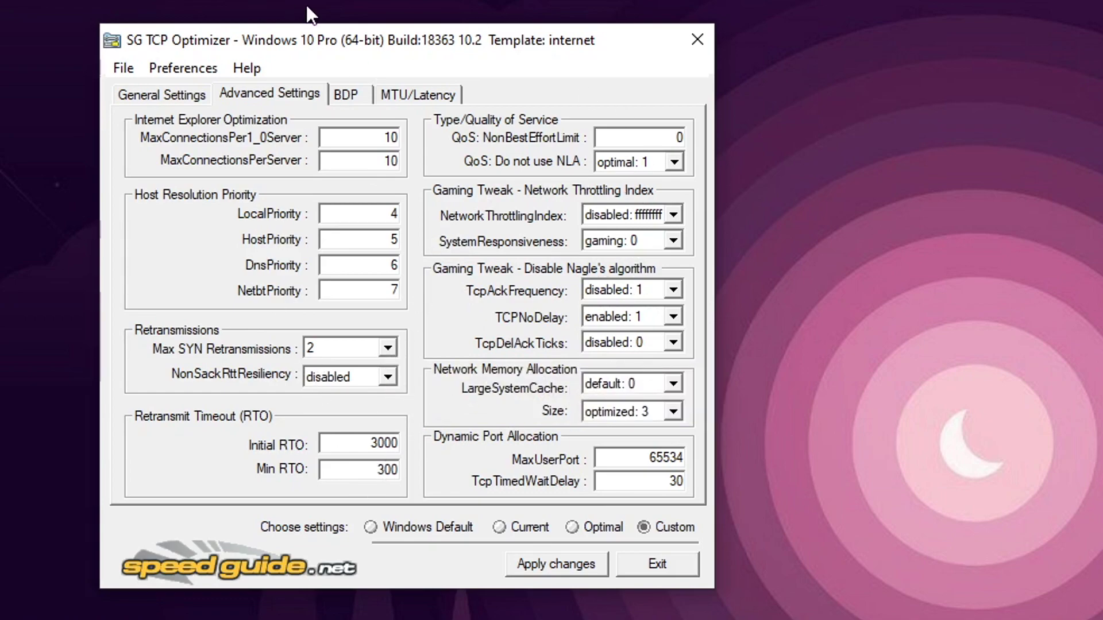
{"action": "left_click", "coordinate": [533, 569]}
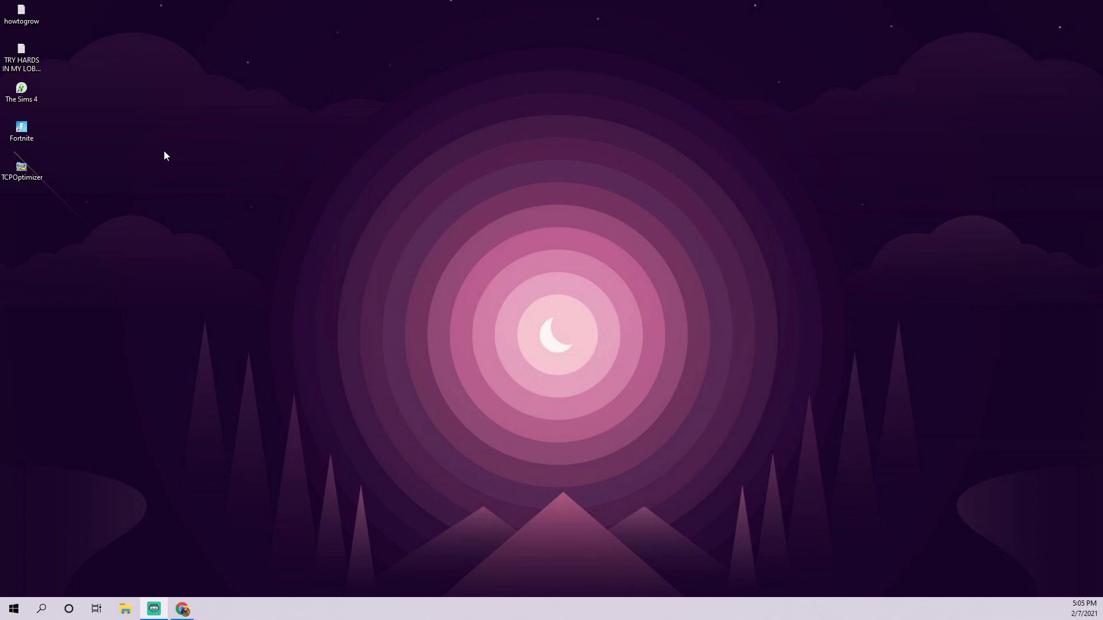
Step: Search Windows for %localappdata% and open the matching local application data folder
{"action": "key", "text": "super+s"}
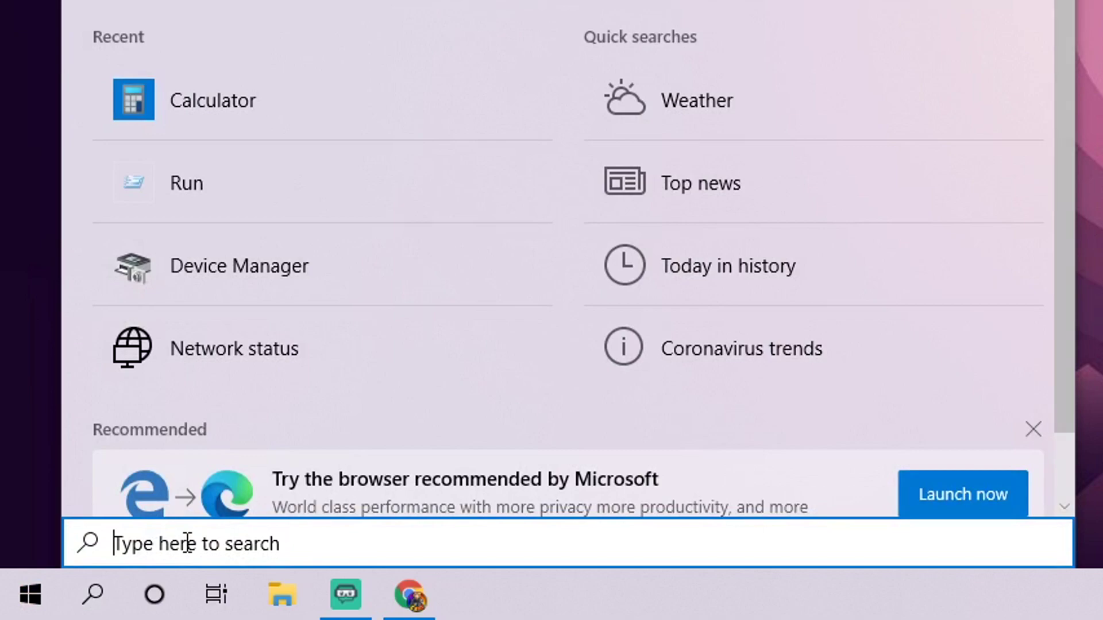
{"action": "type", "text": "%local"}
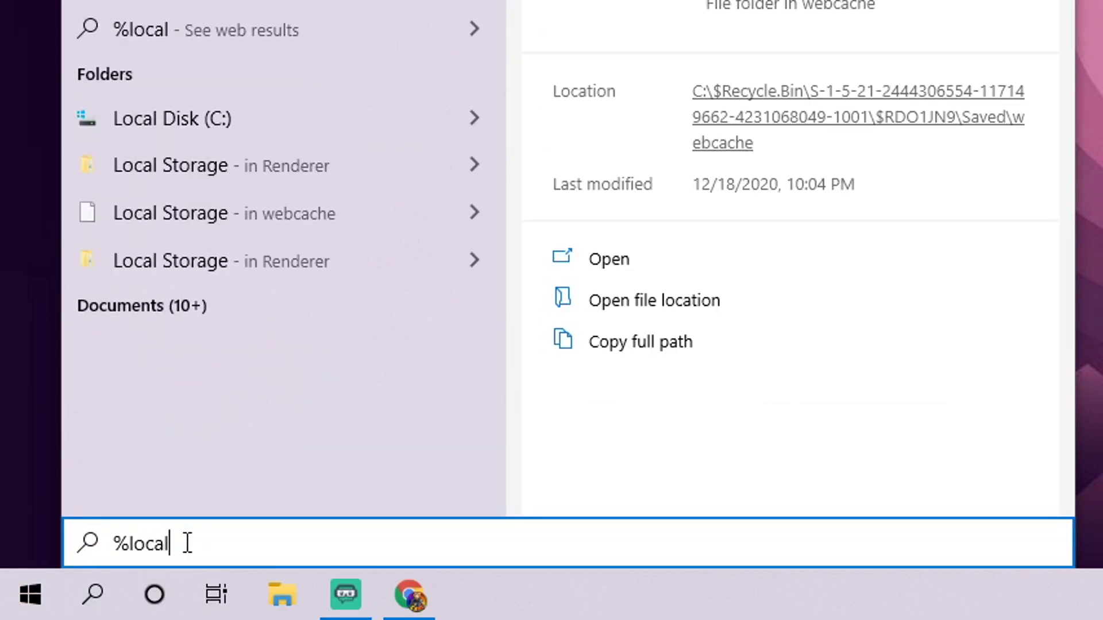
{"action": "type", "text": "appdata"}
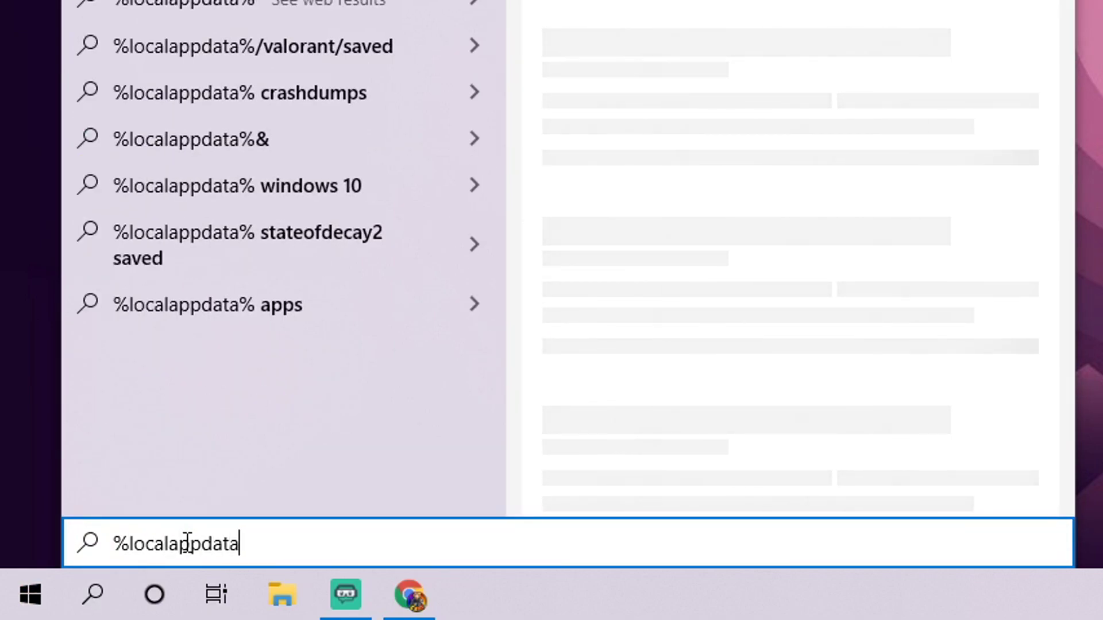
{"action": "type", "text": "&"}
{"action": "key", "text": "BackSpace"}
{"action": "type", "text": "%"}
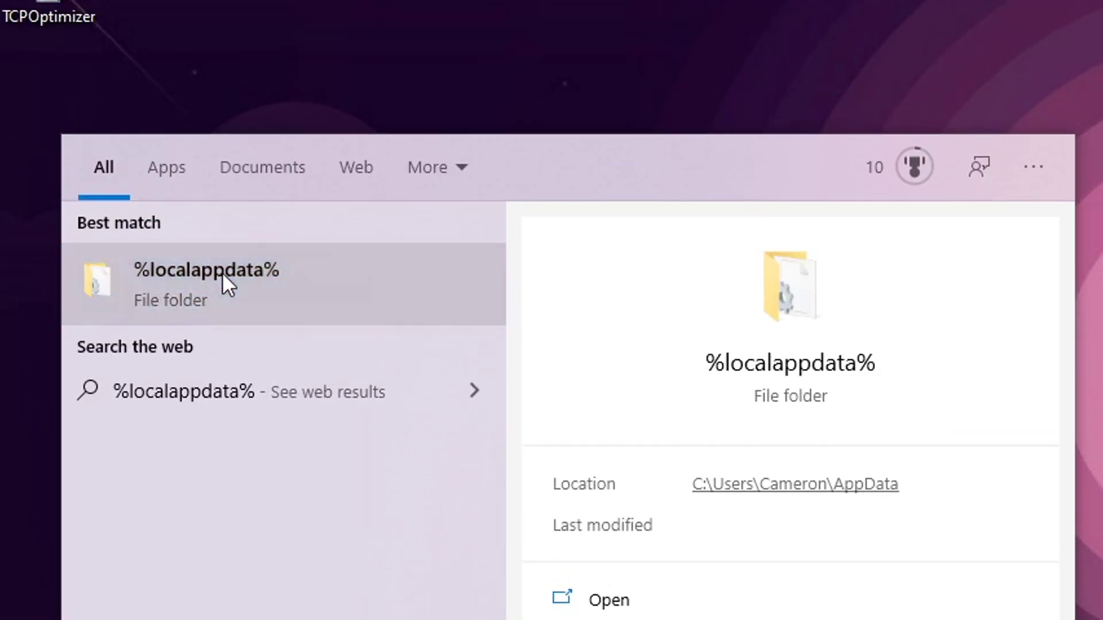
{"action": "left_click", "coordinate": [224, 274]}
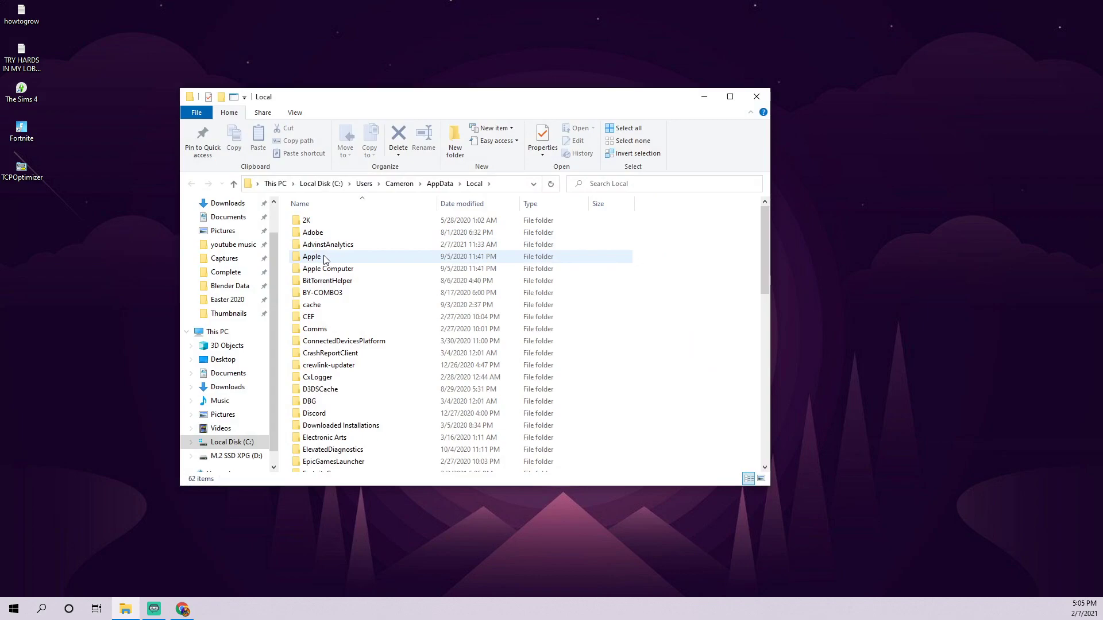
Step: Delete the FortniteGame3 folder from the Local folder
{"action": "scroll", "coordinate": [325, 259], "scroll_direction": "down", "scroll_amount": 2}
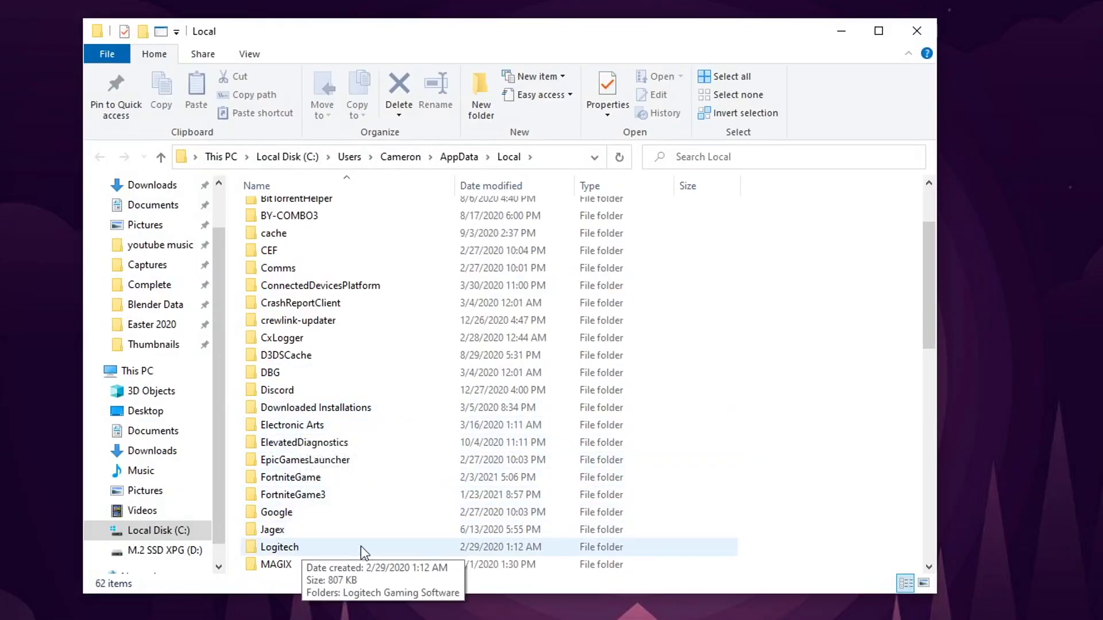
{"action": "left_click", "coordinate": [313, 495]}
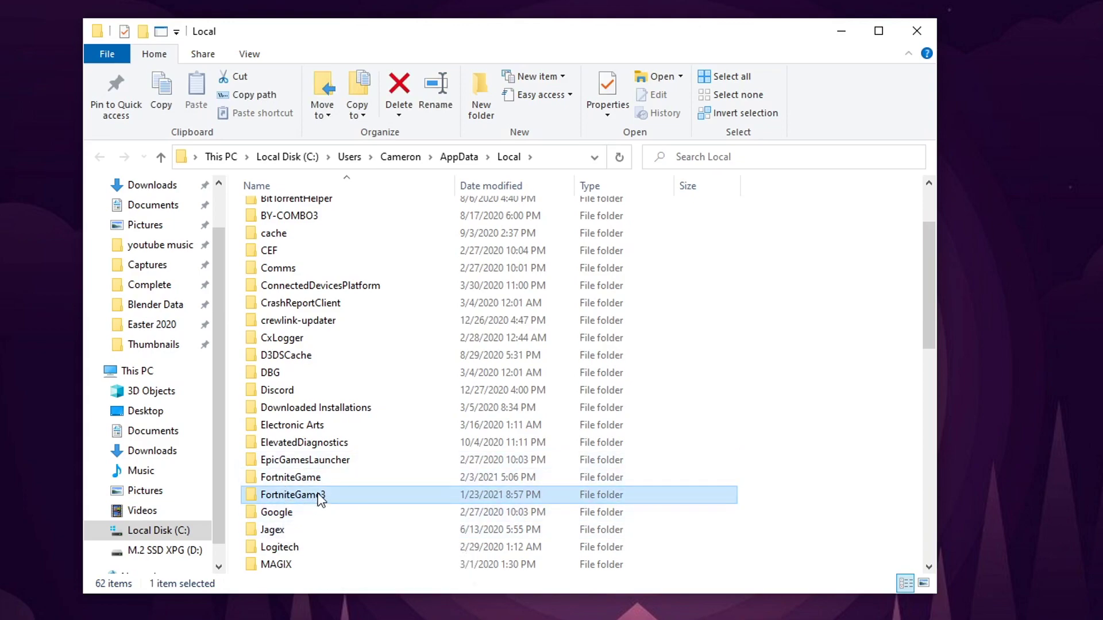
{"action": "key", "text": "Delete"}
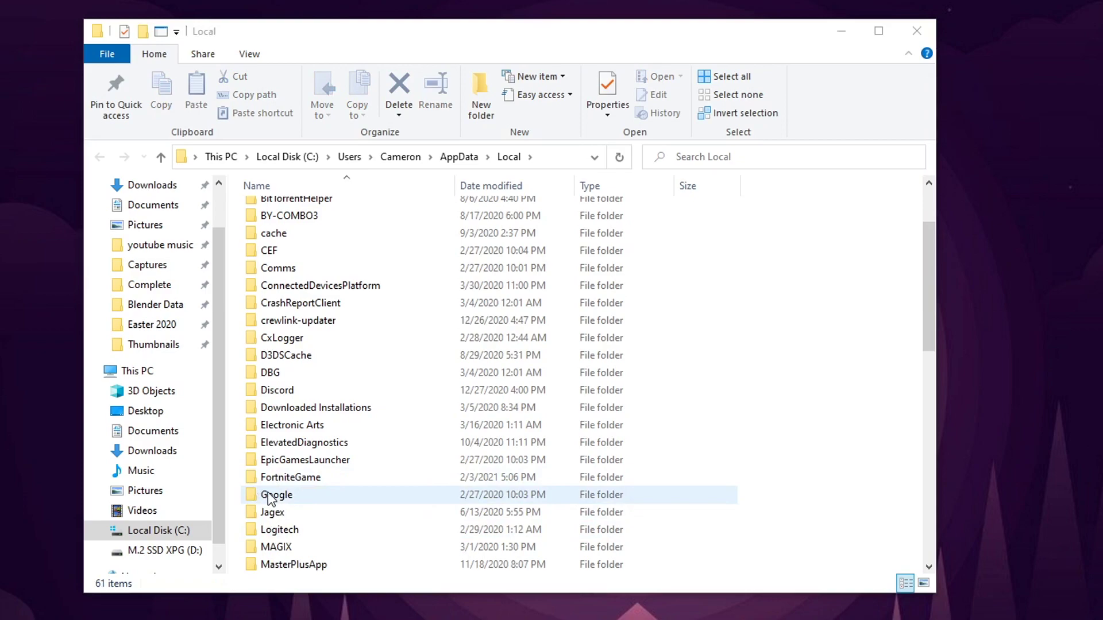
Step: Rename the FortniteGame folder as FortniteGame9
{"action": "left_click", "coordinate": [308, 481]}
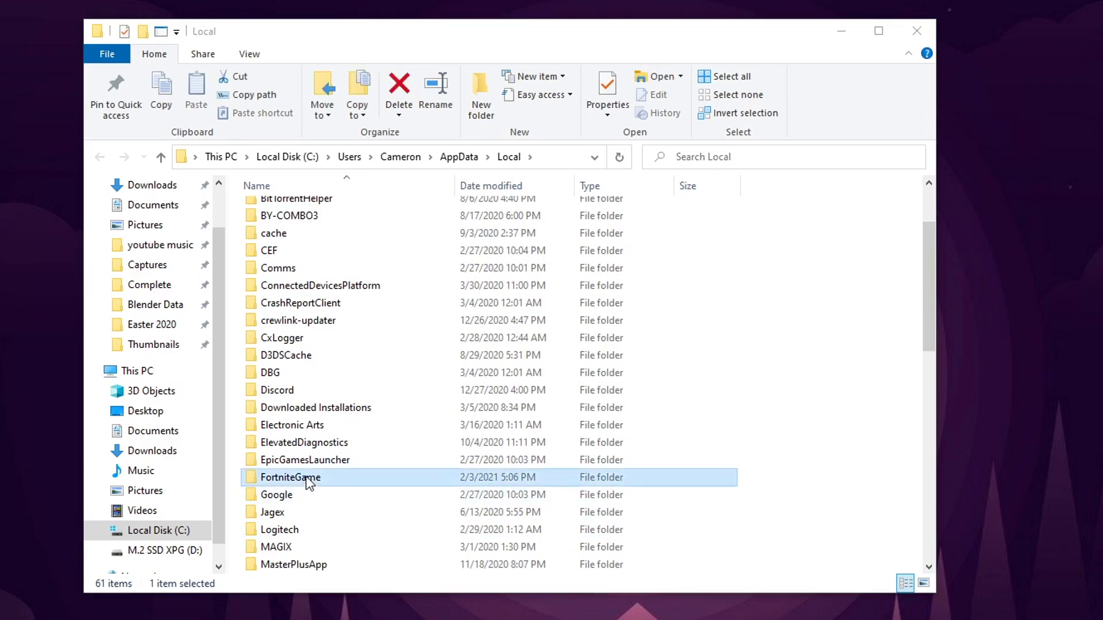
{"action": "right_click", "coordinate": [308, 482]}
{"action": "left_click", "coordinate": [360, 441]}
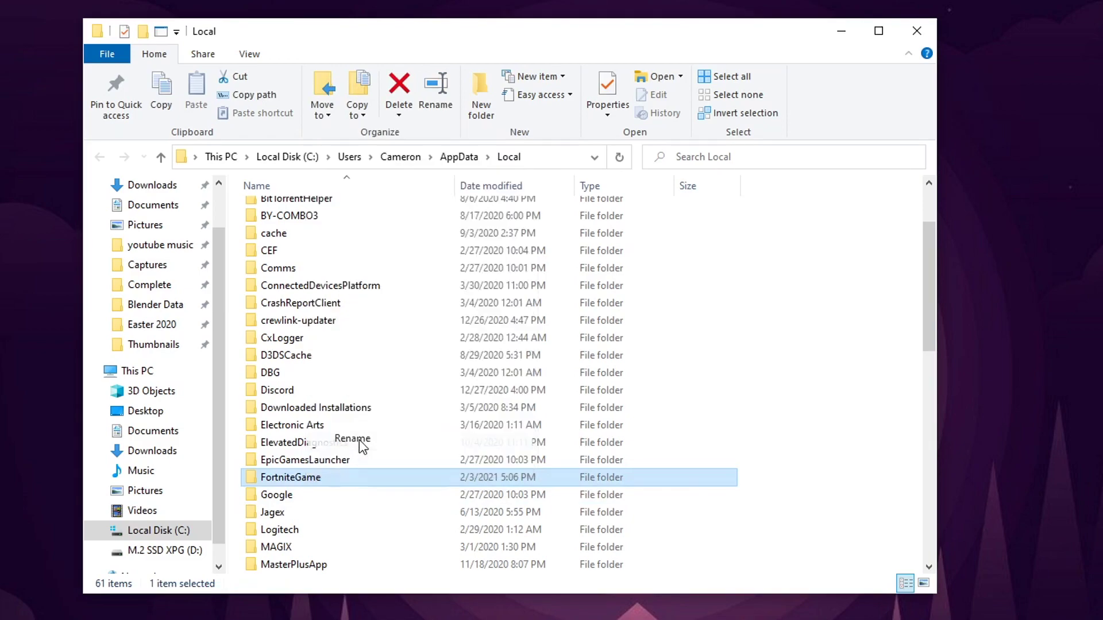
{"action": "left_click", "coordinate": [331, 478]}
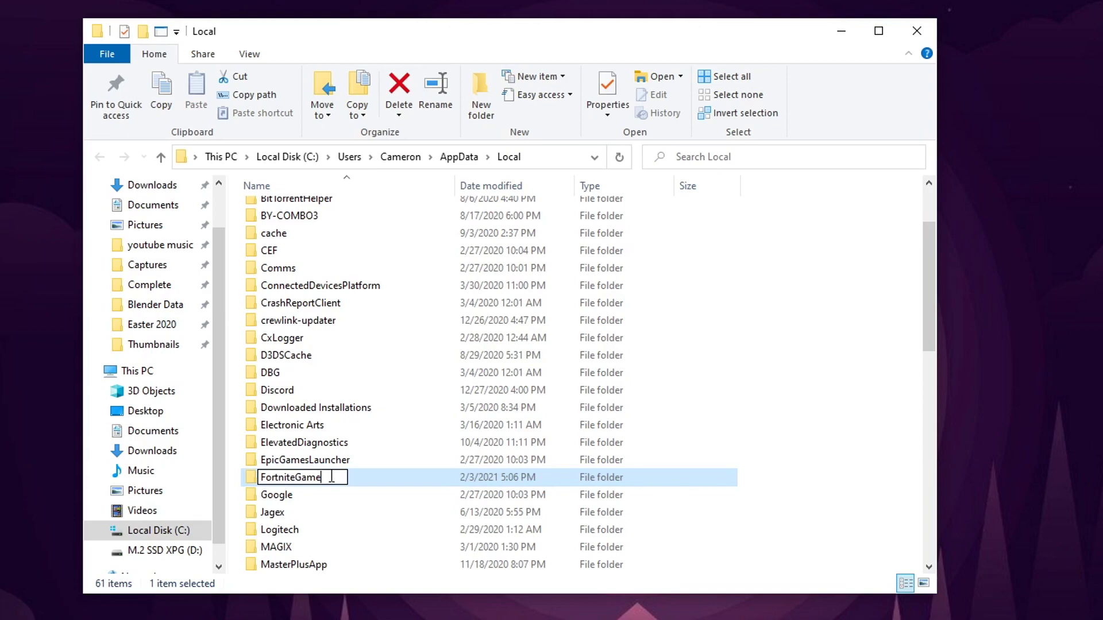
{"action": "type", "text": "s"}
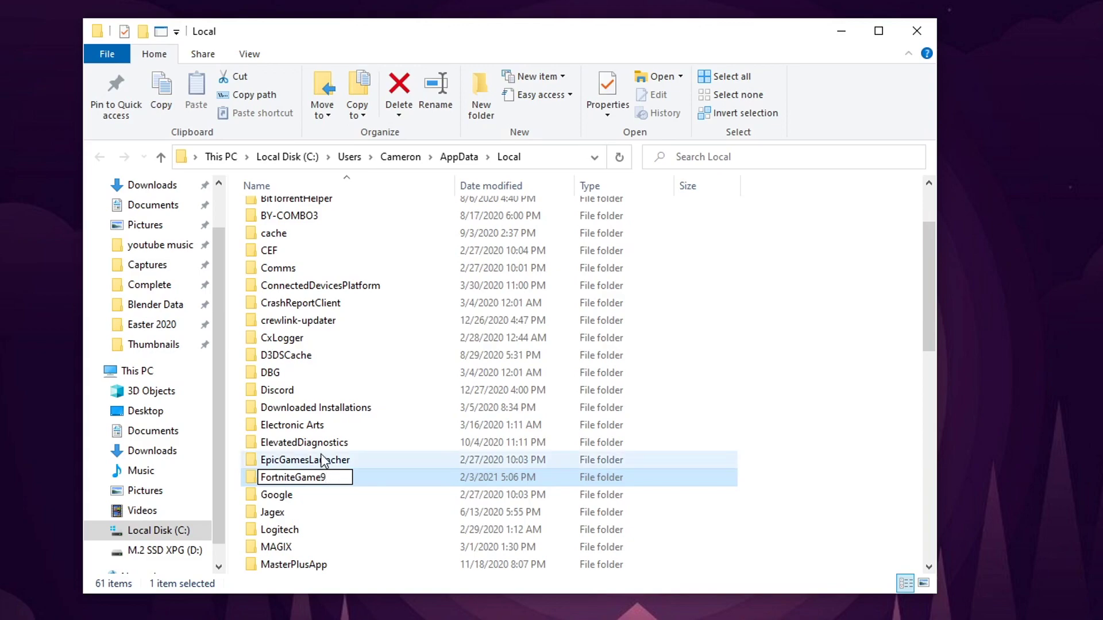
{"action": "left_click", "coordinate": [319, 460]}
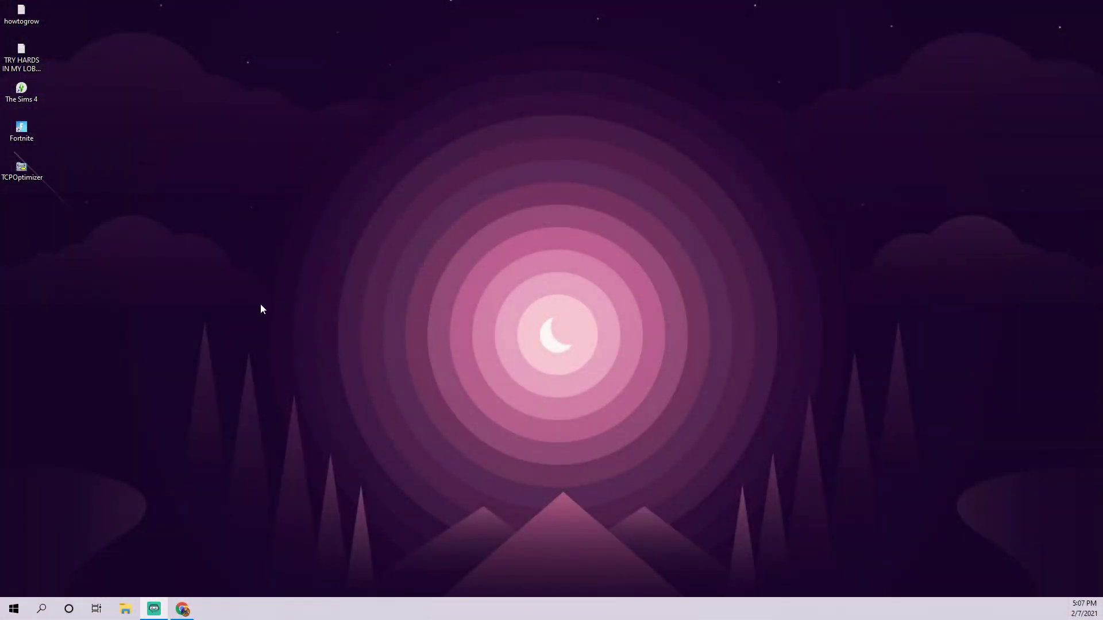
Step: Open the NVIDIA Control Panel and go to the Adjust image settings with preview page
{"action": "right_click", "coordinate": [236, 229]}
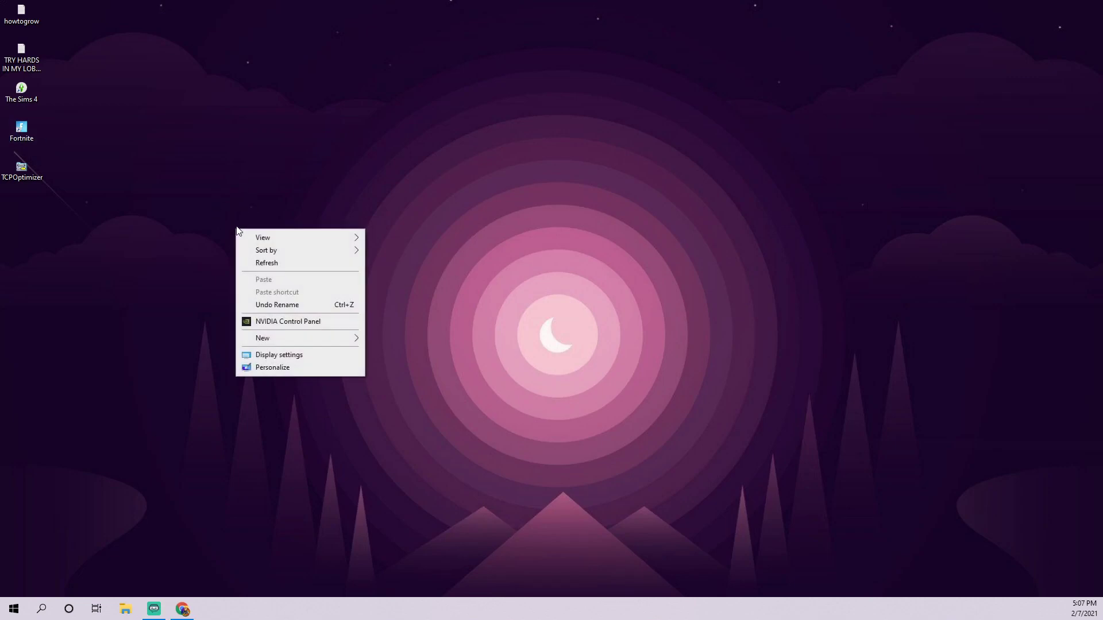
{"action": "left_click", "coordinate": [275, 323]}
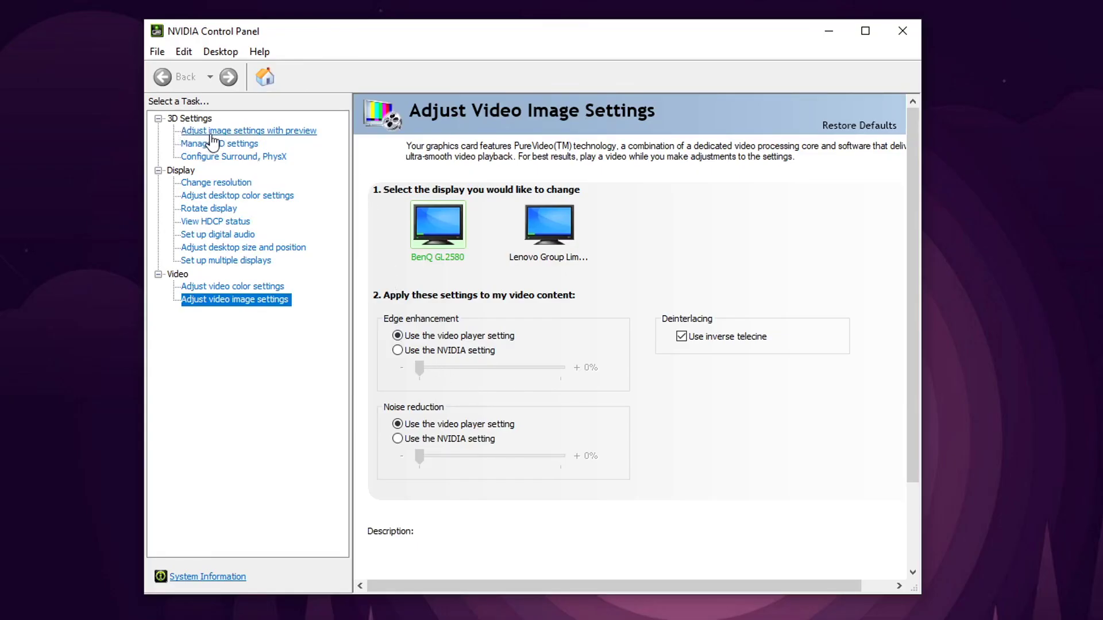
{"action": "left_click", "coordinate": [215, 132]}
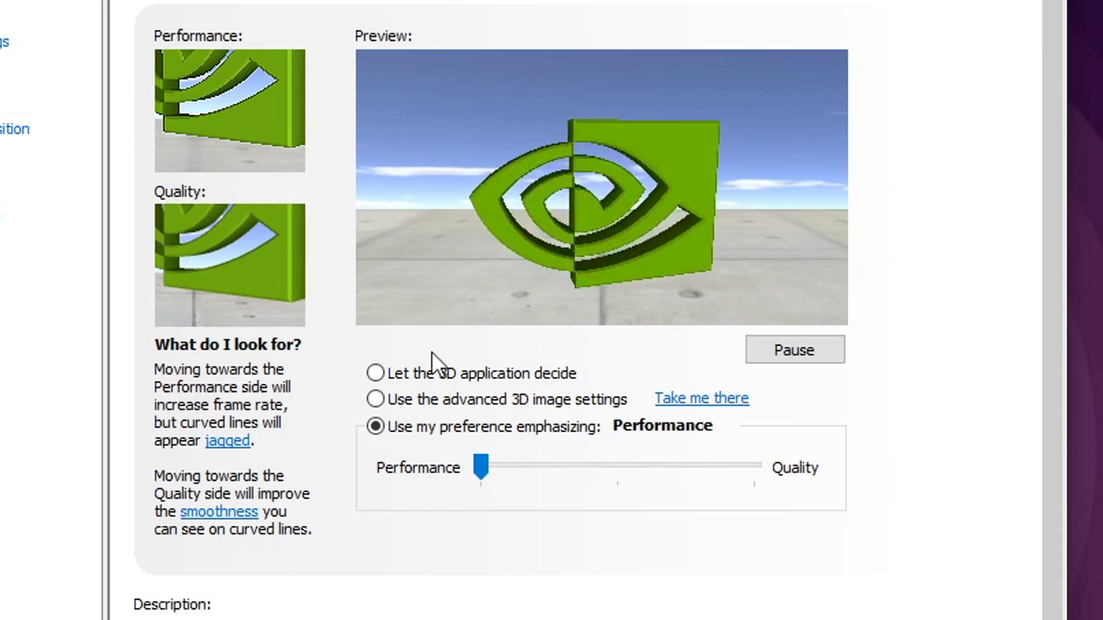
Step: Try the image preference options and the Balanced and Quality levels, and set Use my preference emphasizing to Performance
{"action": "left_click", "coordinate": [377, 372]}
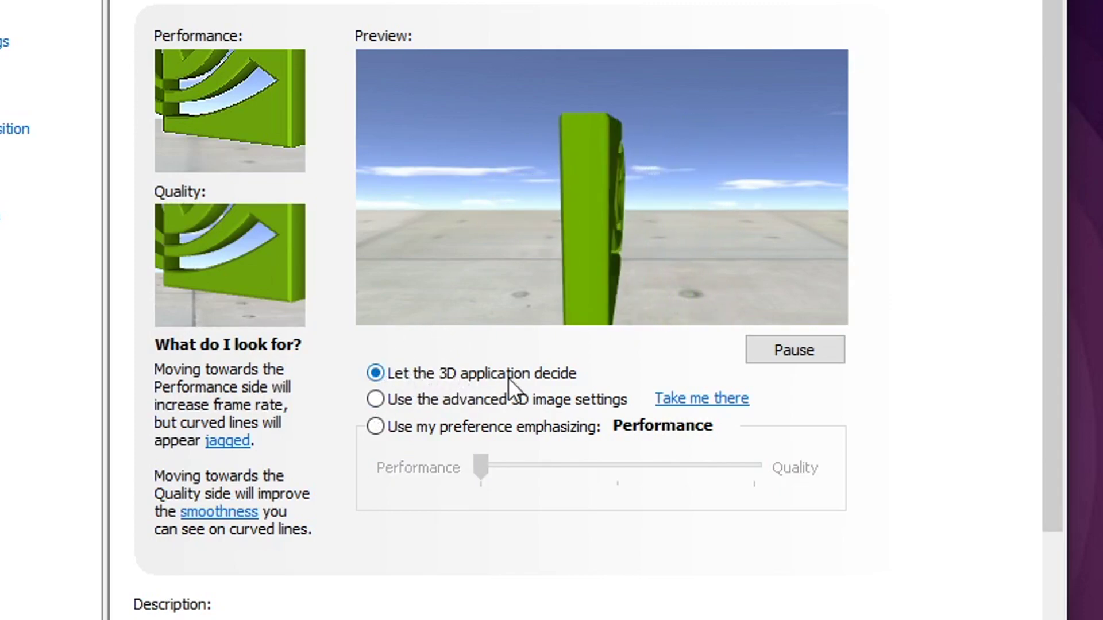
{"action": "left_click", "coordinate": [379, 426]}
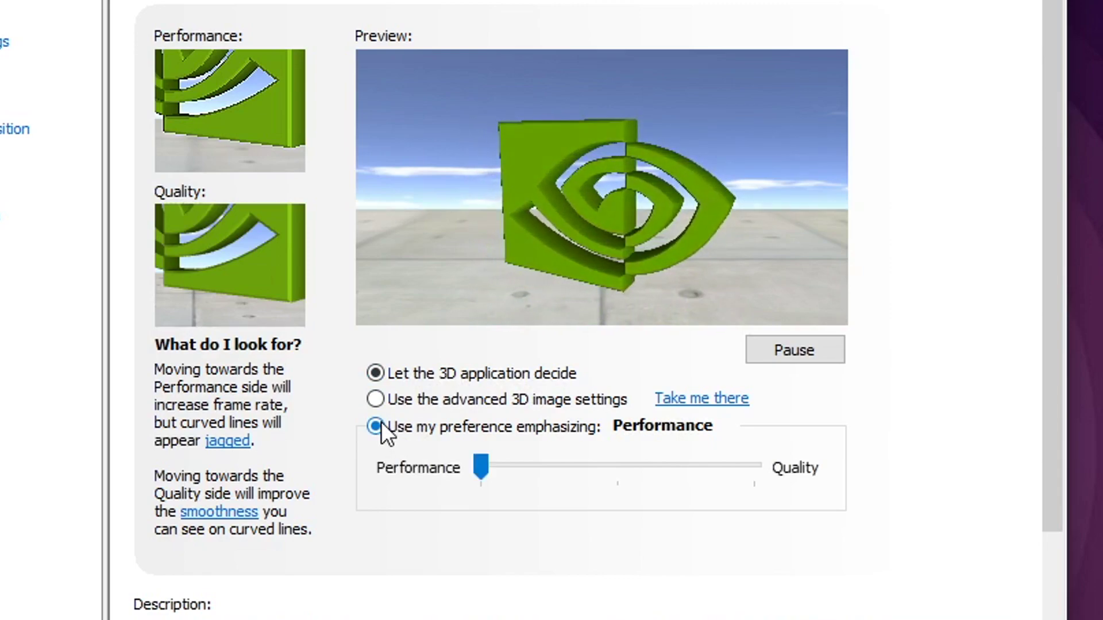
{"action": "left_click", "coordinate": [606, 456]}
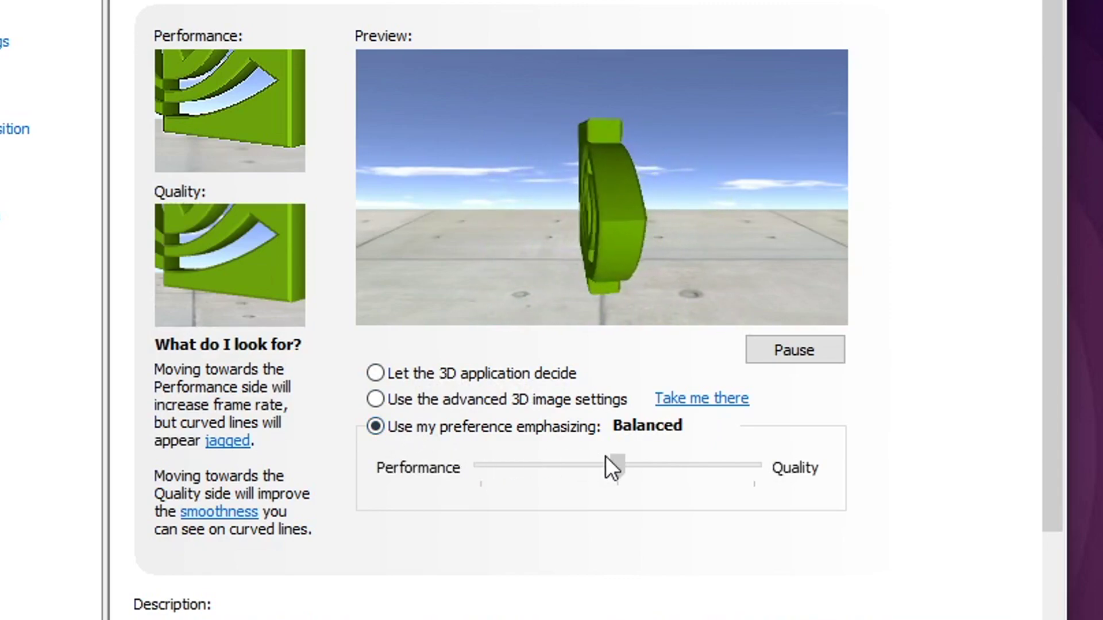
{"action": "left_click_drag", "start_coordinate": [612, 464], "coordinate": [449, 469]}
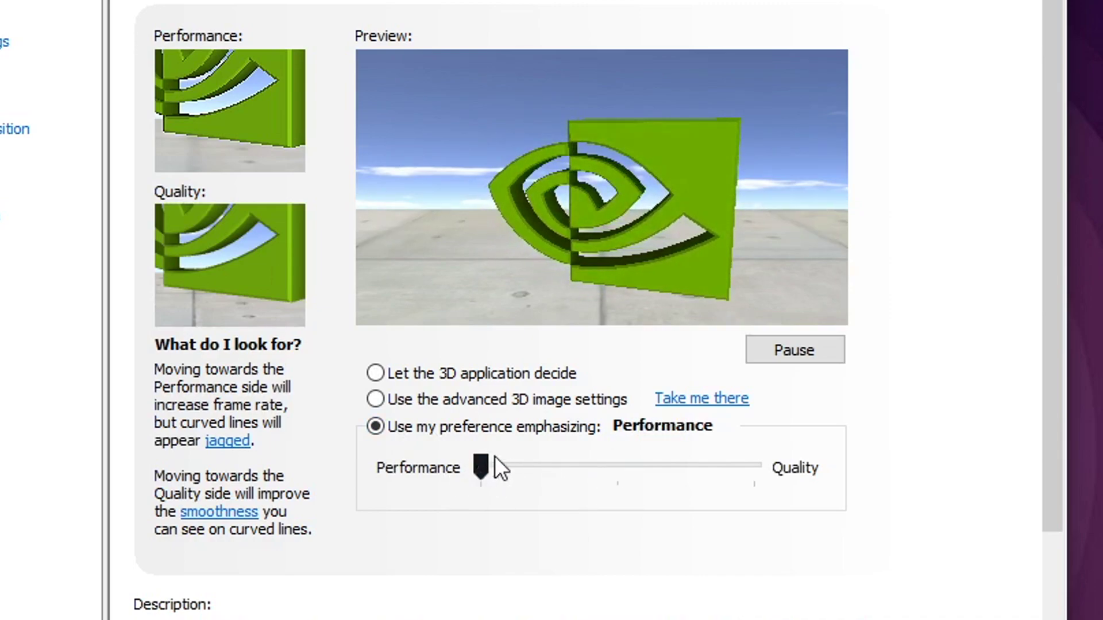
{"action": "left_click", "coordinate": [731, 495]}
{"action": "left_click", "coordinate": [753, 480]}
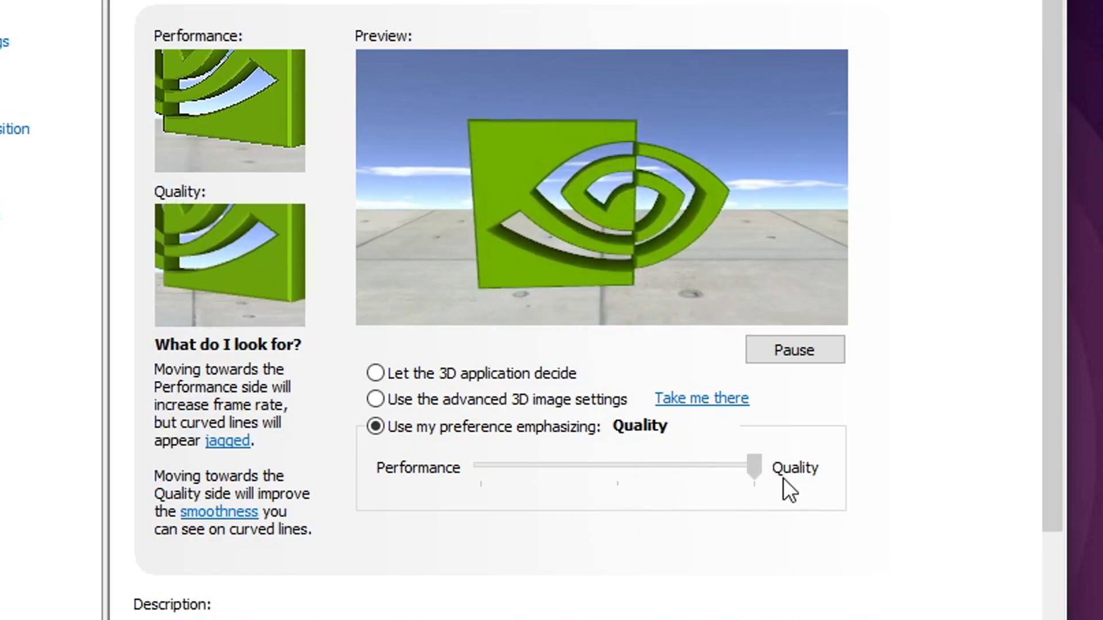
{"action": "left_click", "coordinate": [560, 466]}
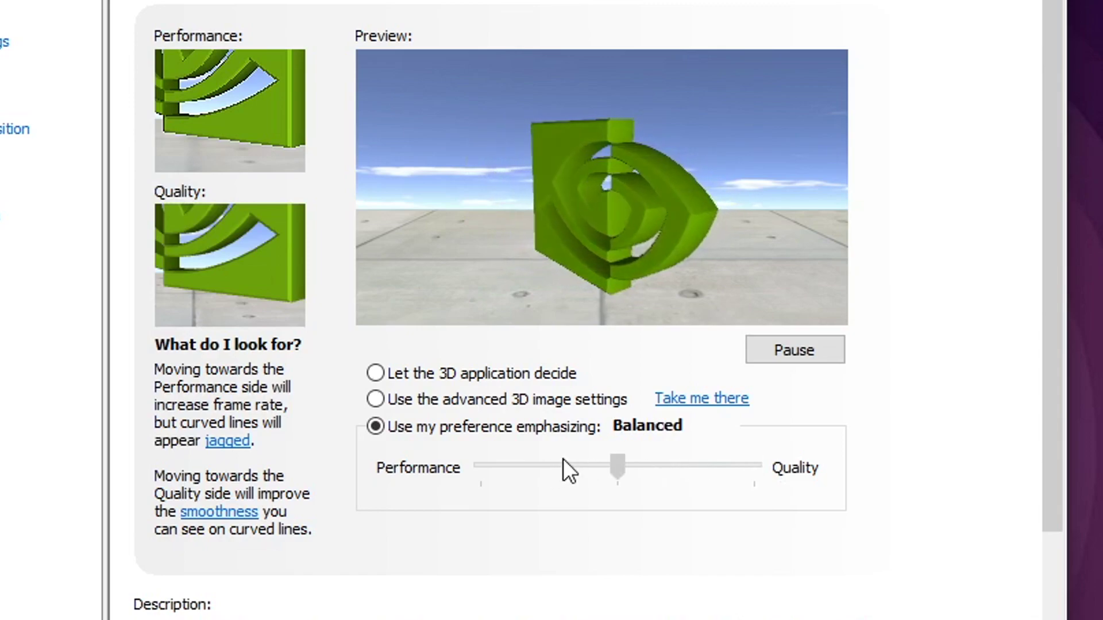
{"action": "left_click", "coordinate": [562, 464]}
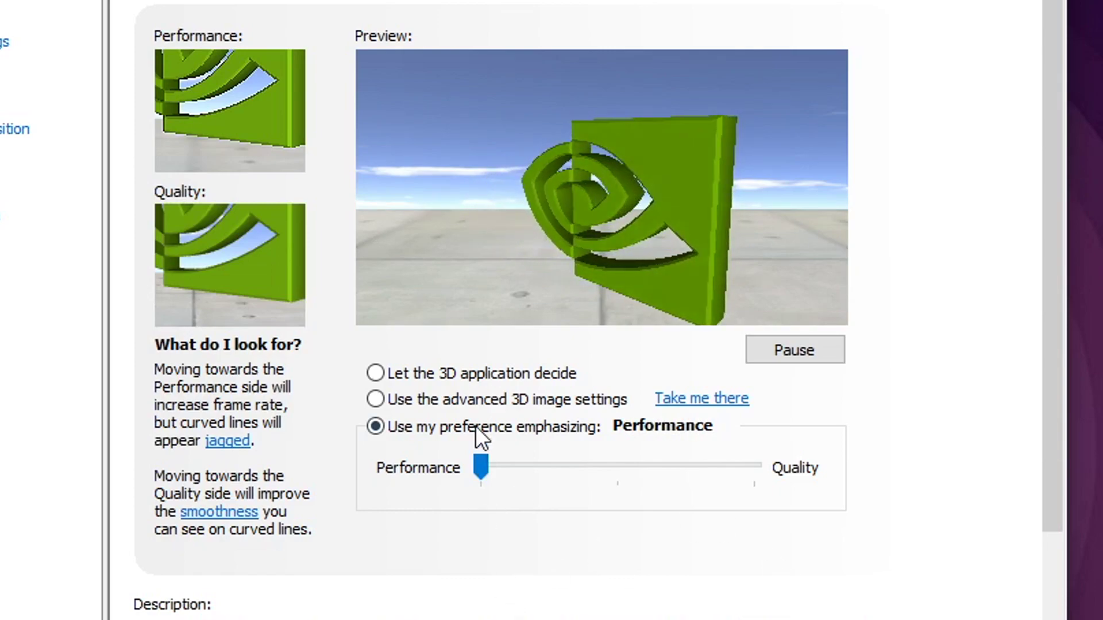
Step: In the global Manage 3D settings, try Low Latency Mode at Off and set it back to On
{"action": "left_click", "coordinate": [241, 144]}
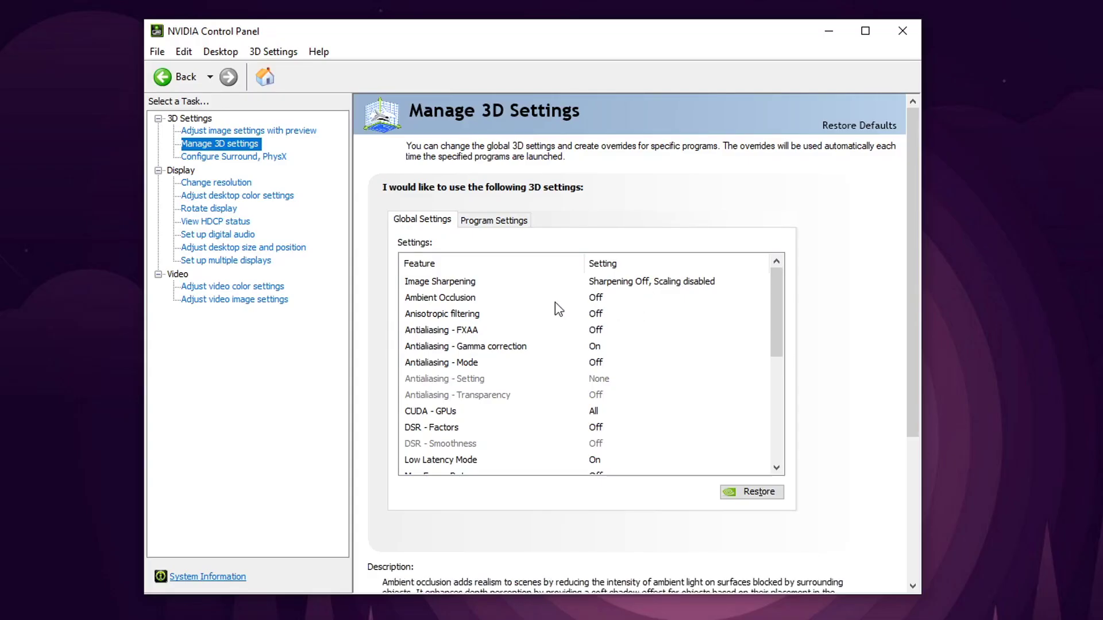
{"action": "scroll", "coordinate": [550, 366], "scroll_direction": "down", "scroll_amount": 1}
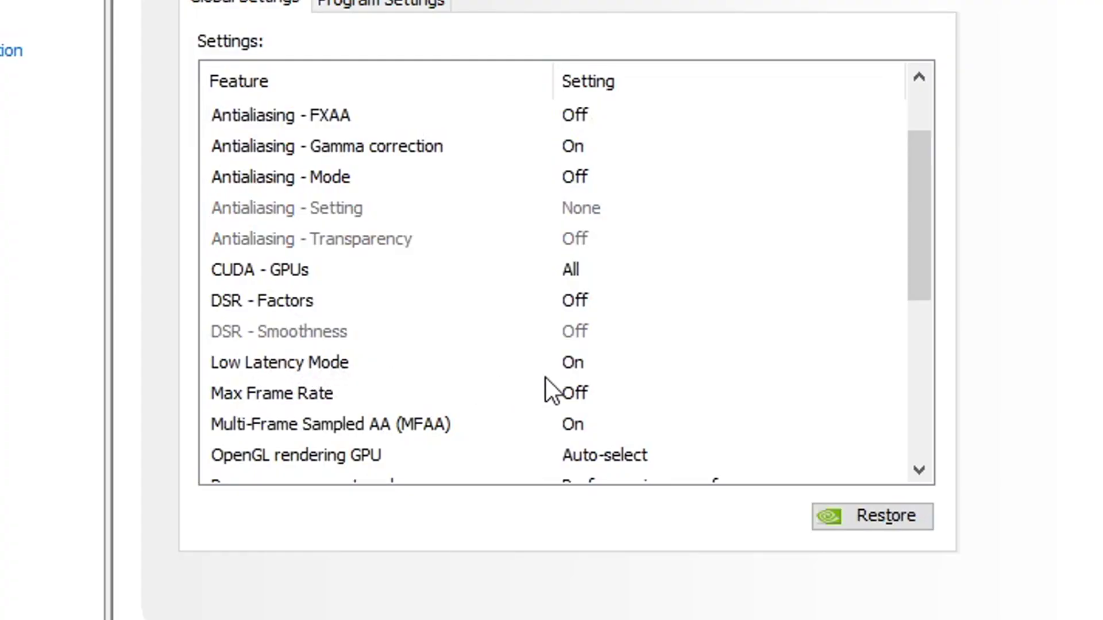
{"action": "left_click", "coordinate": [578, 366]}
{"action": "left_click", "coordinate": [626, 368]}
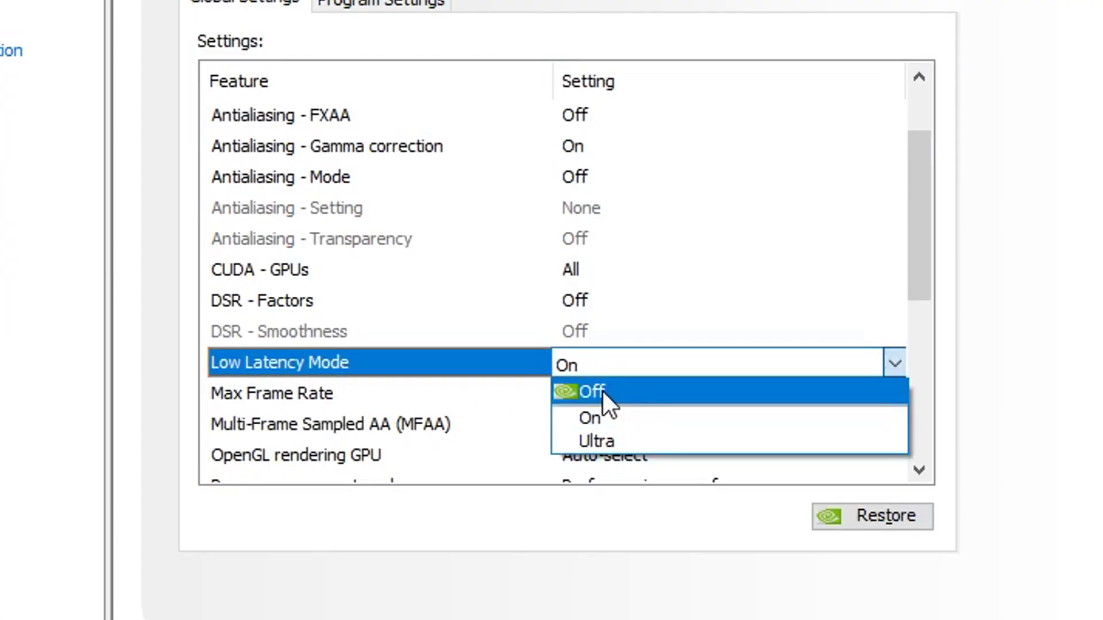
{"action": "left_click", "coordinate": [601, 391]}
{"action": "scroll", "coordinate": [600, 385], "scroll_direction": "up", "scroll_amount": 1}
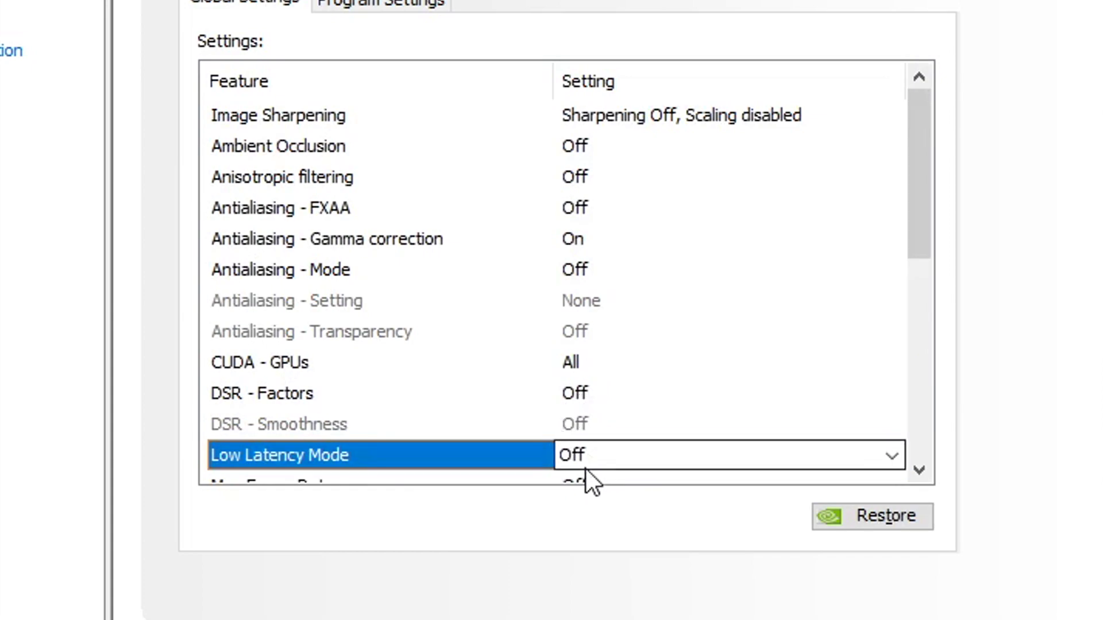
{"action": "left_click", "coordinate": [576, 454]}
{"action": "left_click", "coordinate": [587, 509]}
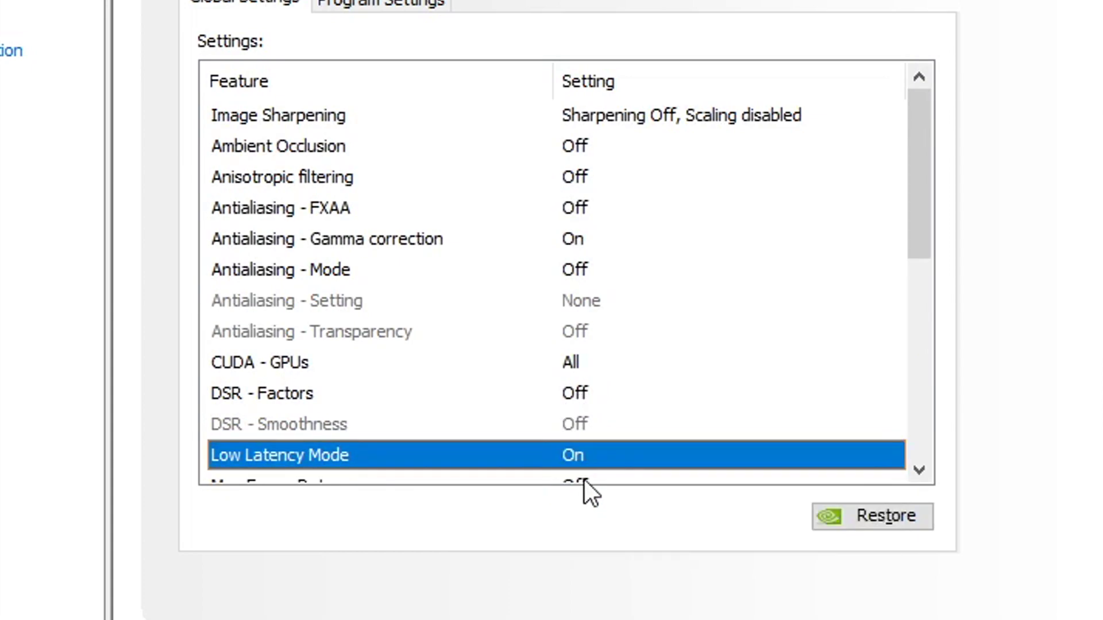
{"action": "left_click", "coordinate": [487, 462]}
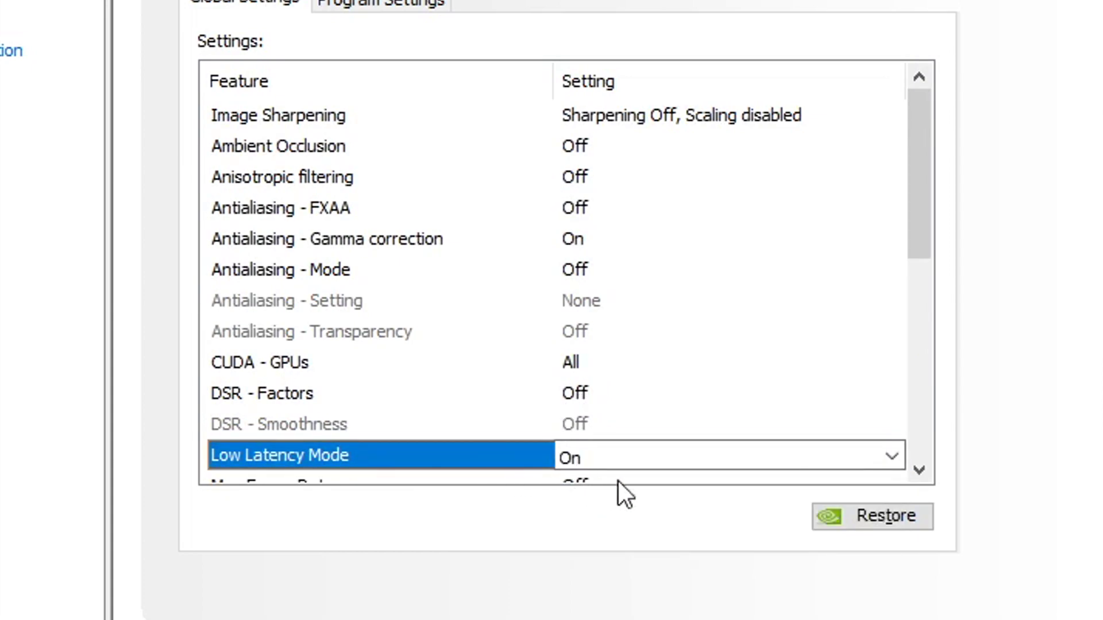
Step: Set the global Power management mode to Prefer maximum performance
{"action": "left_click_drag", "start_coordinate": [925, 268], "coordinate": [912, 314]}
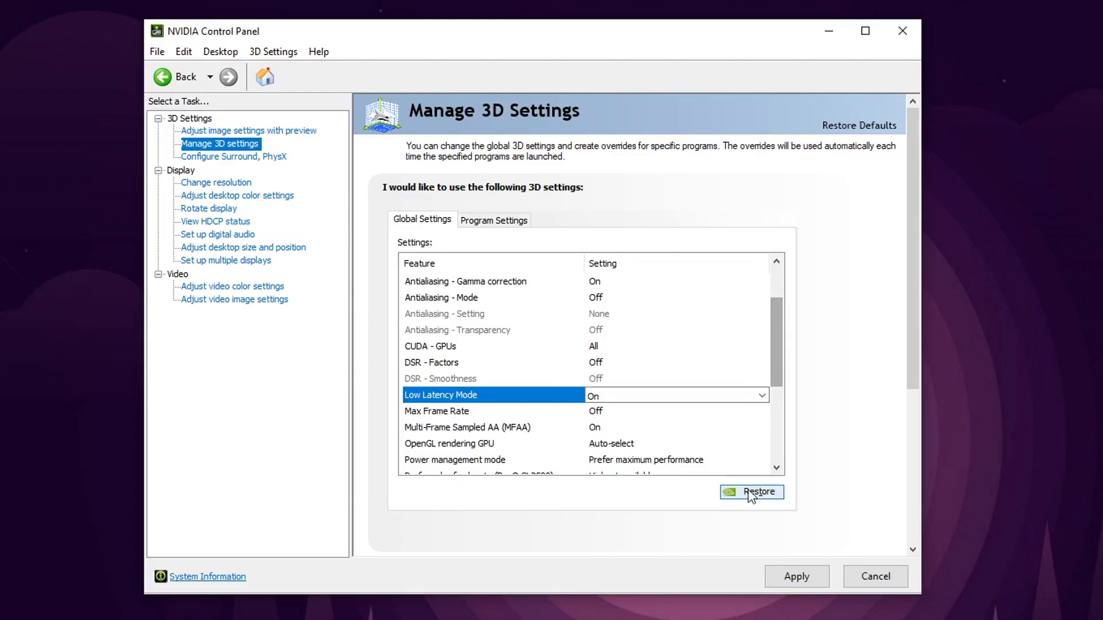
{"action": "scroll", "coordinate": [775, 465], "scroll_direction": "down", "scroll_amount": 1}
{"action": "scroll", "coordinate": [823, 535], "scroll_direction": "down", "scroll_amount": 1}
{"action": "scroll", "coordinate": [825, 468], "scroll_direction": "down", "scroll_amount": 1}
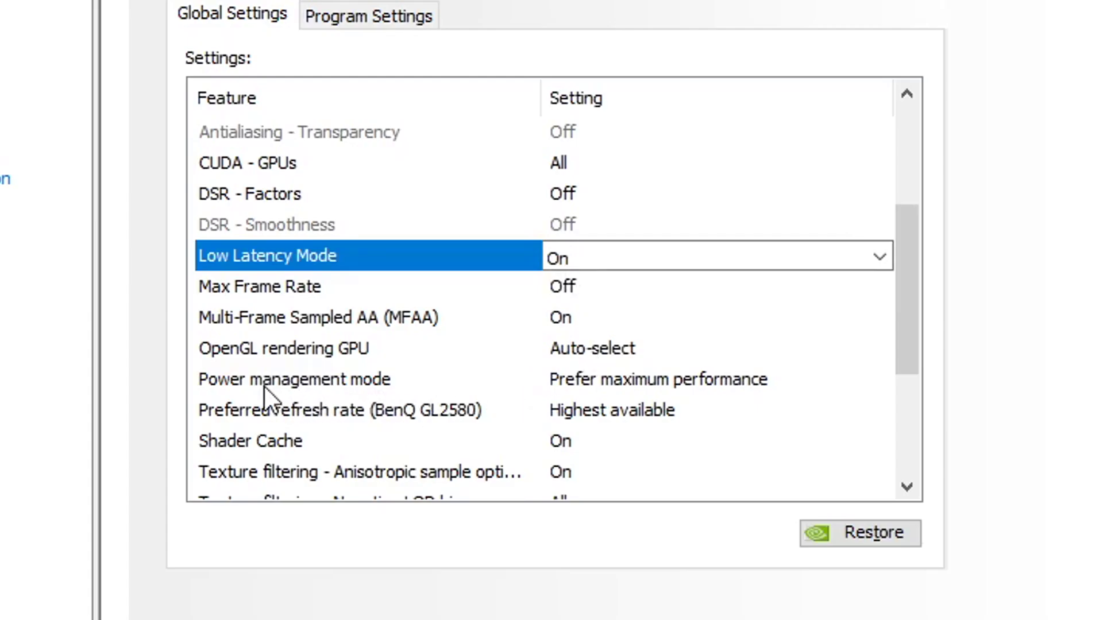
{"action": "left_click", "coordinate": [253, 390]}
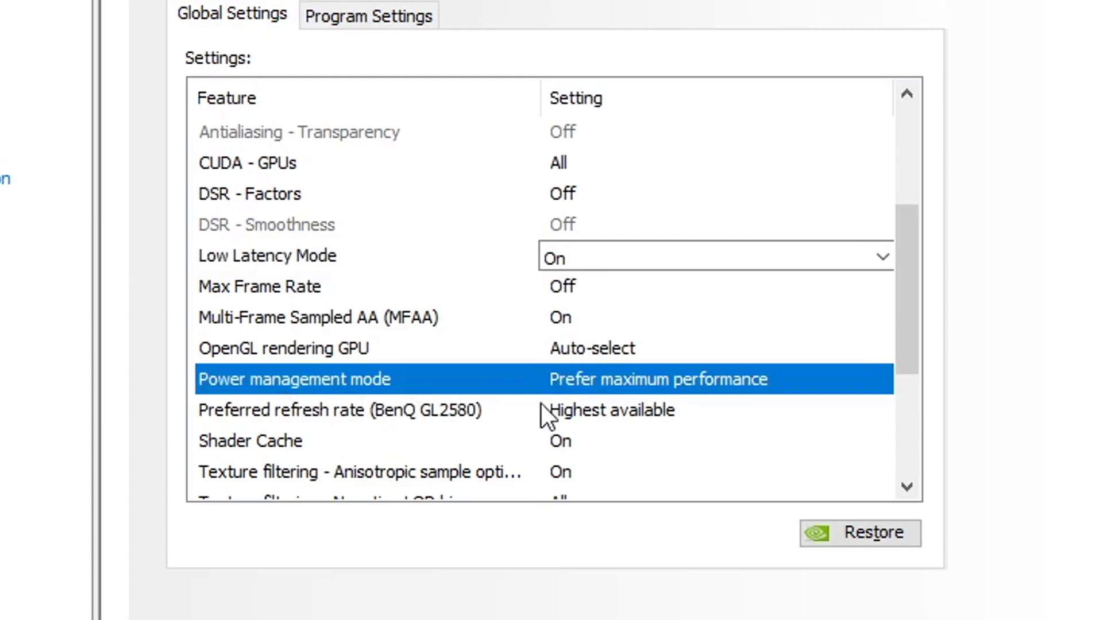
{"action": "left_click", "coordinate": [597, 381]}
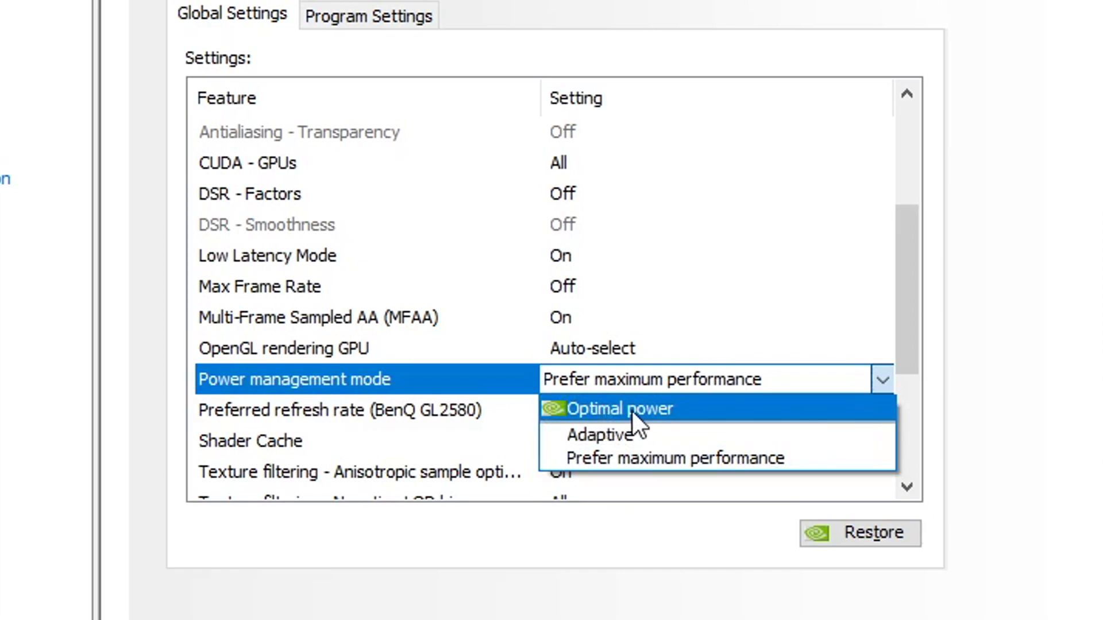
{"action": "left_click", "coordinate": [623, 457]}
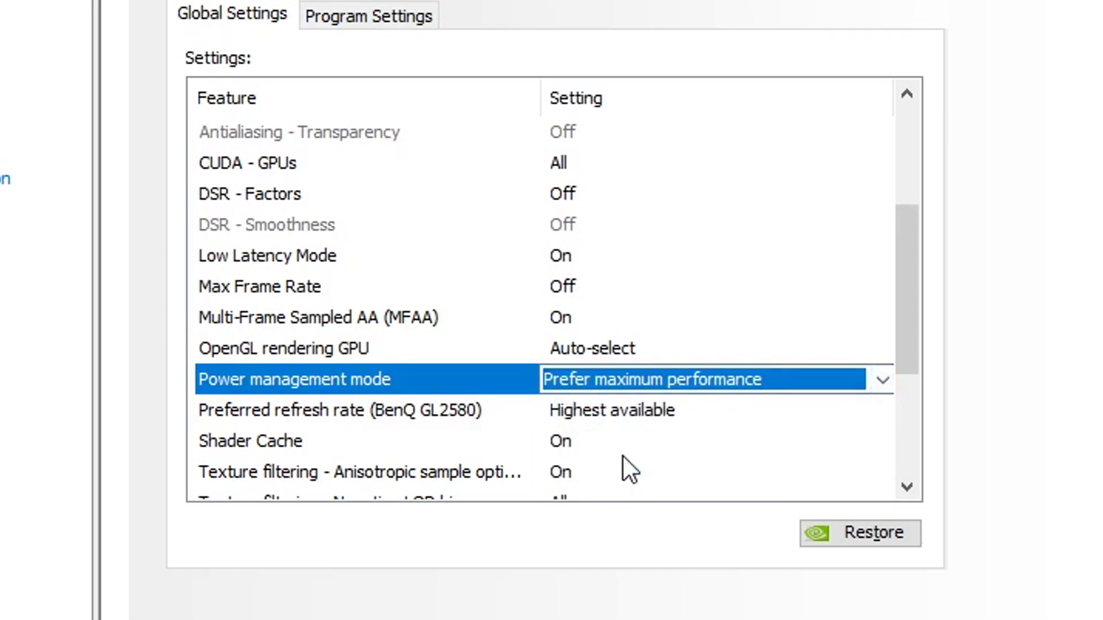
Step: Set Texture filtering - Quality to High performance and apply the global 3D settings
{"action": "scroll", "coordinate": [622, 494], "scroll_direction": "down", "scroll_amount": 2}
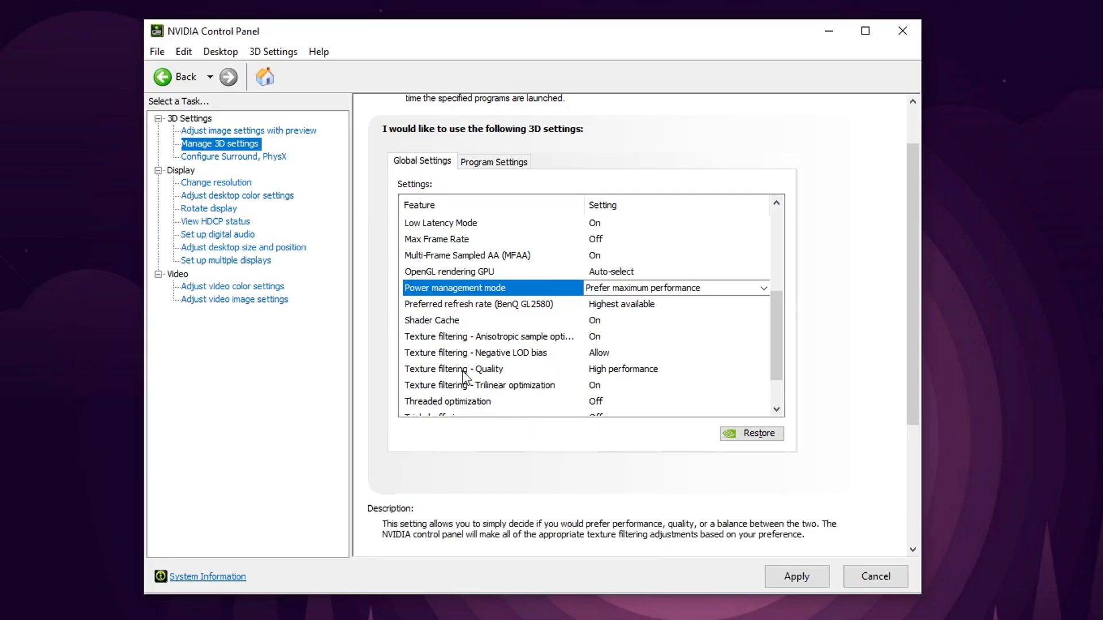
{"action": "left_click", "coordinate": [626, 371]}
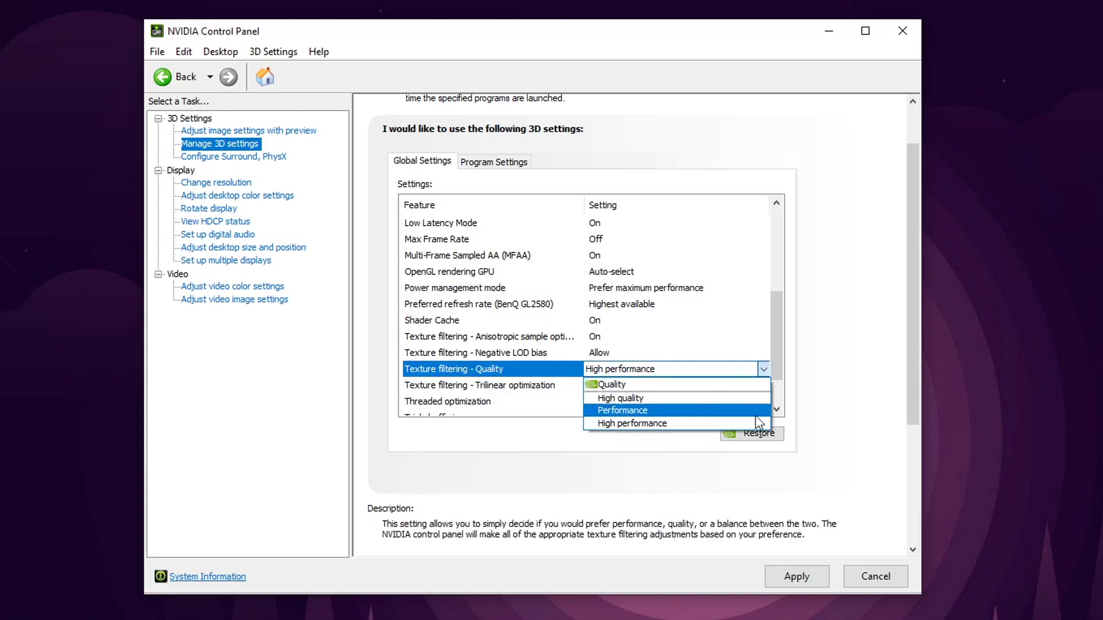
{"action": "left_click", "coordinate": [631, 424]}
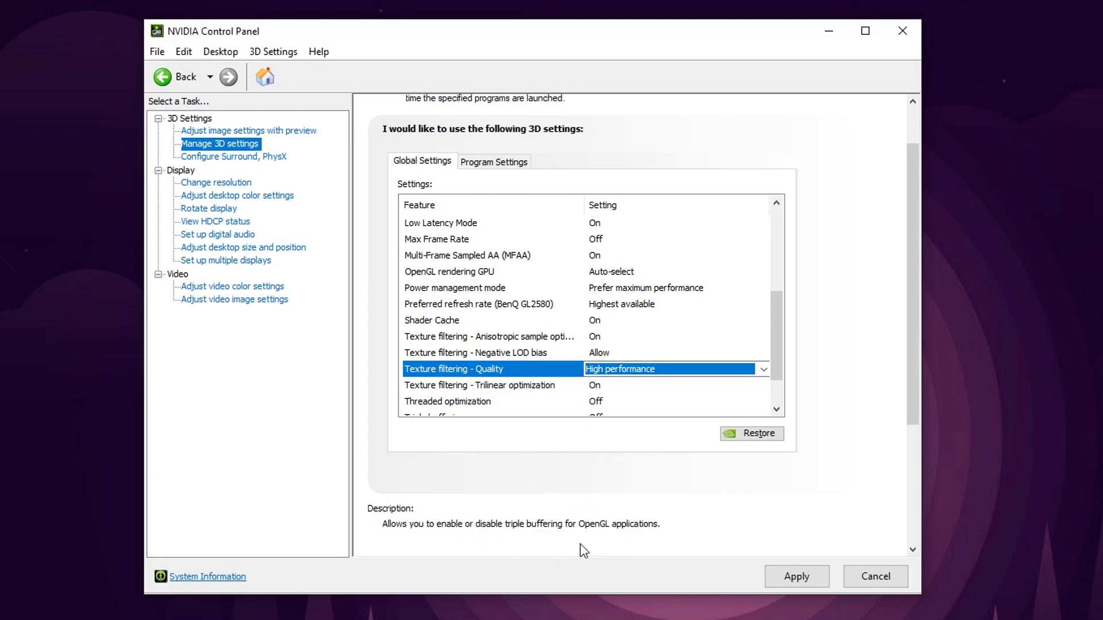
{"action": "left_click", "coordinate": [632, 369]}
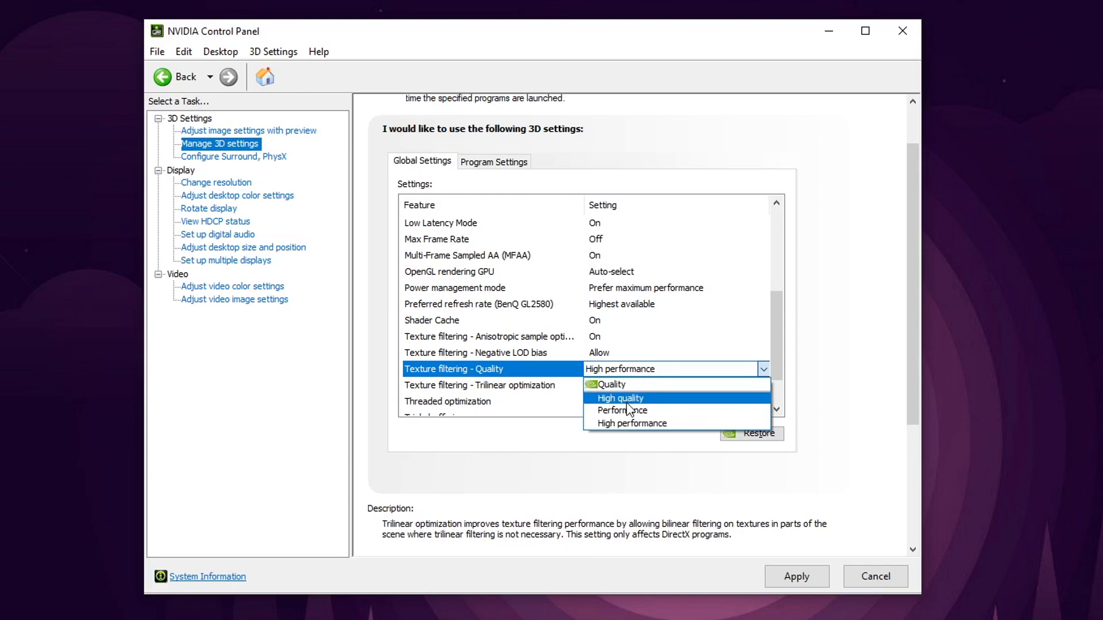
{"action": "left_click", "coordinate": [632, 423]}
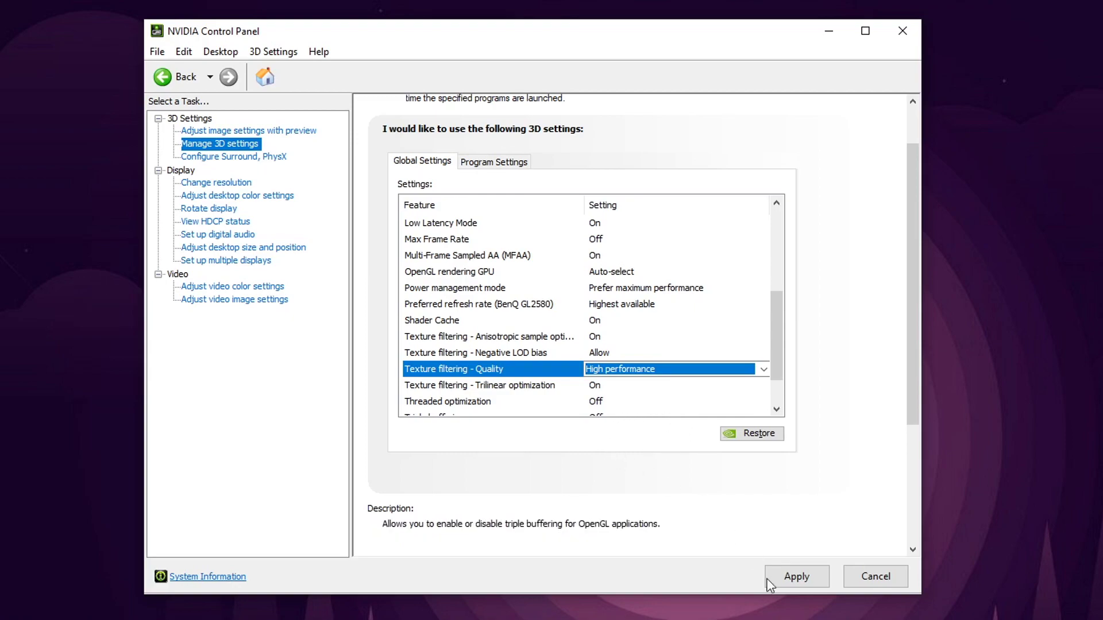
{"action": "left_click", "coordinate": [798, 578]}
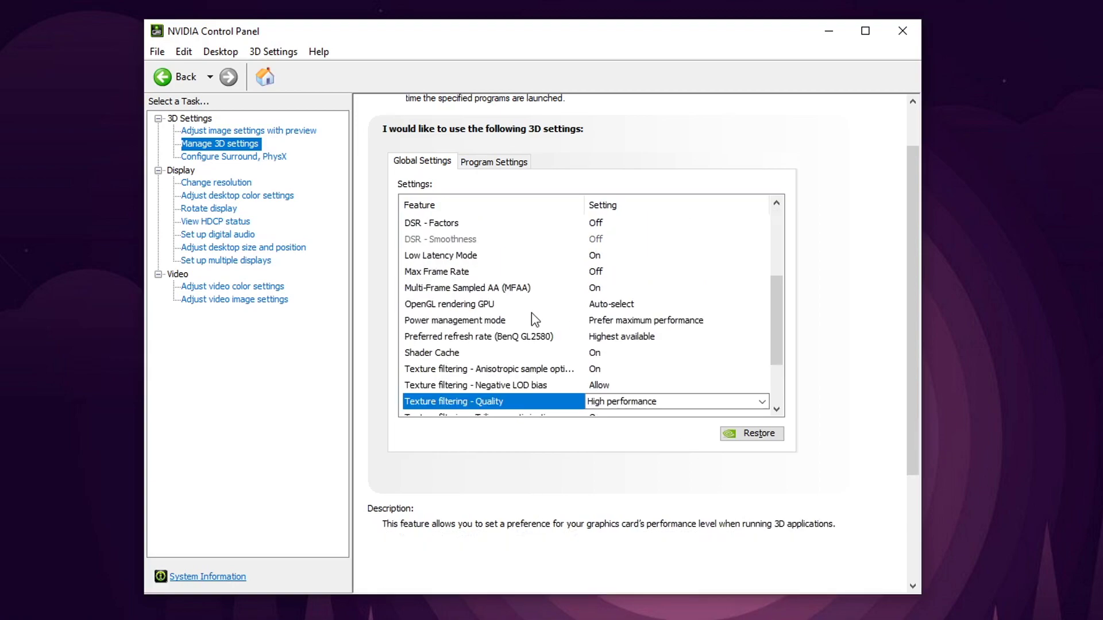
Step: Examine the refresh rate options for the BenQ GL2580 and Lenovo displays on the Change Resolution page
{"action": "left_click", "coordinate": [226, 184]}
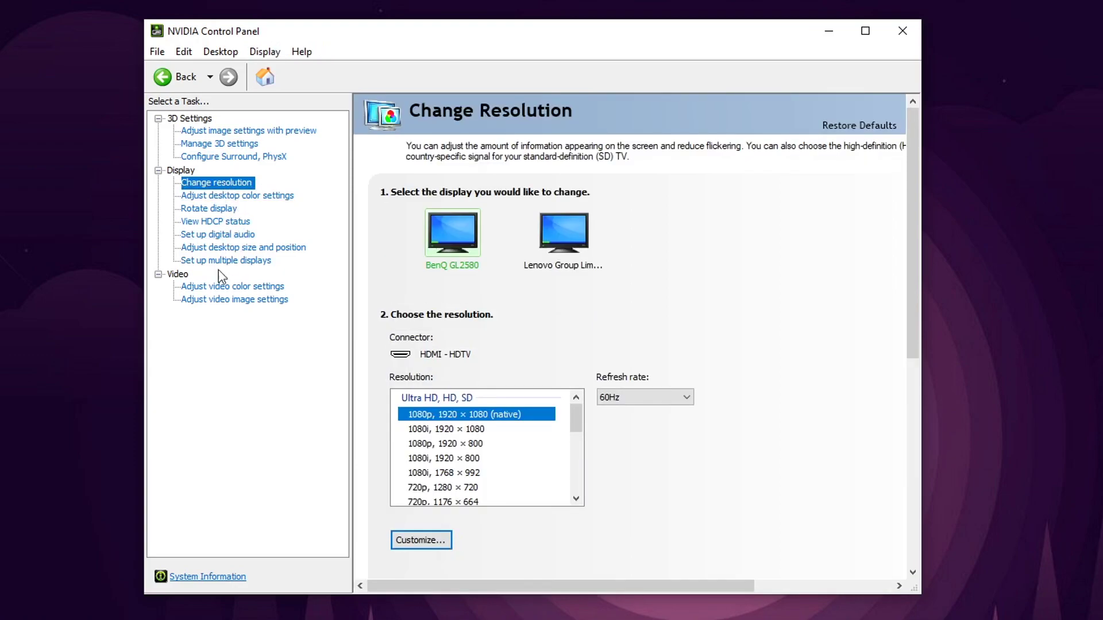
{"action": "left_click", "coordinate": [552, 233]}
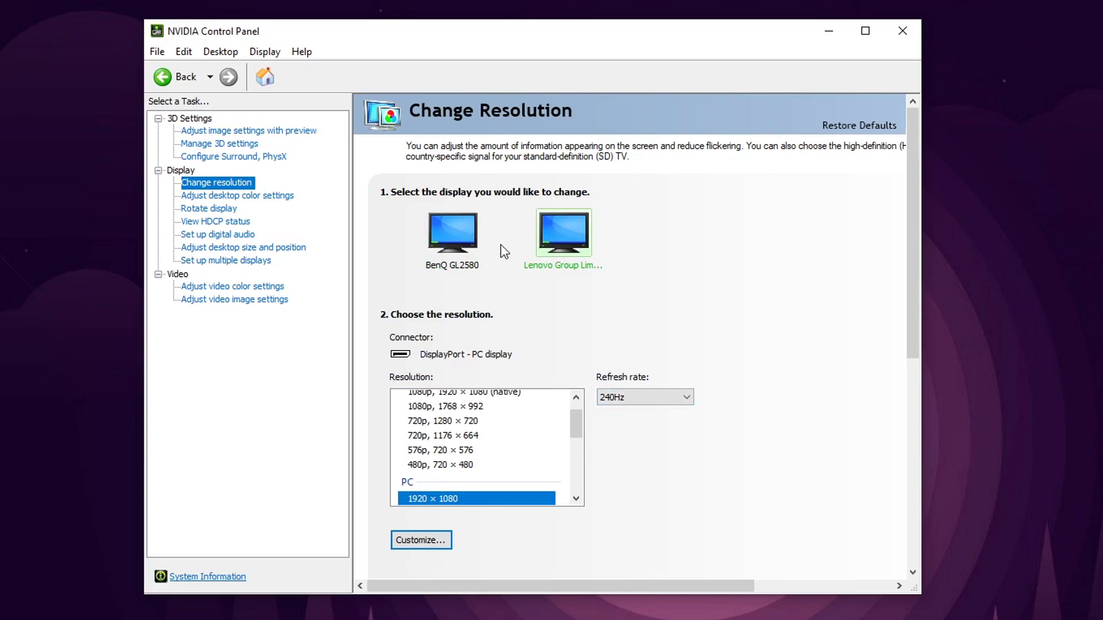
{"action": "left_click", "coordinate": [450, 234]}
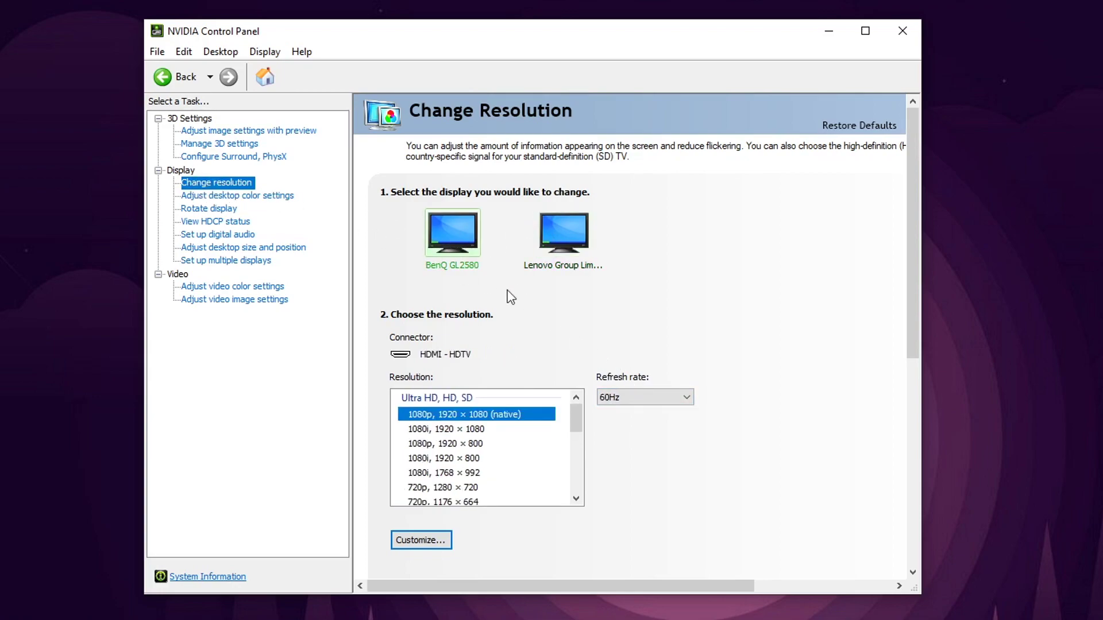
{"action": "left_click", "coordinate": [628, 402]}
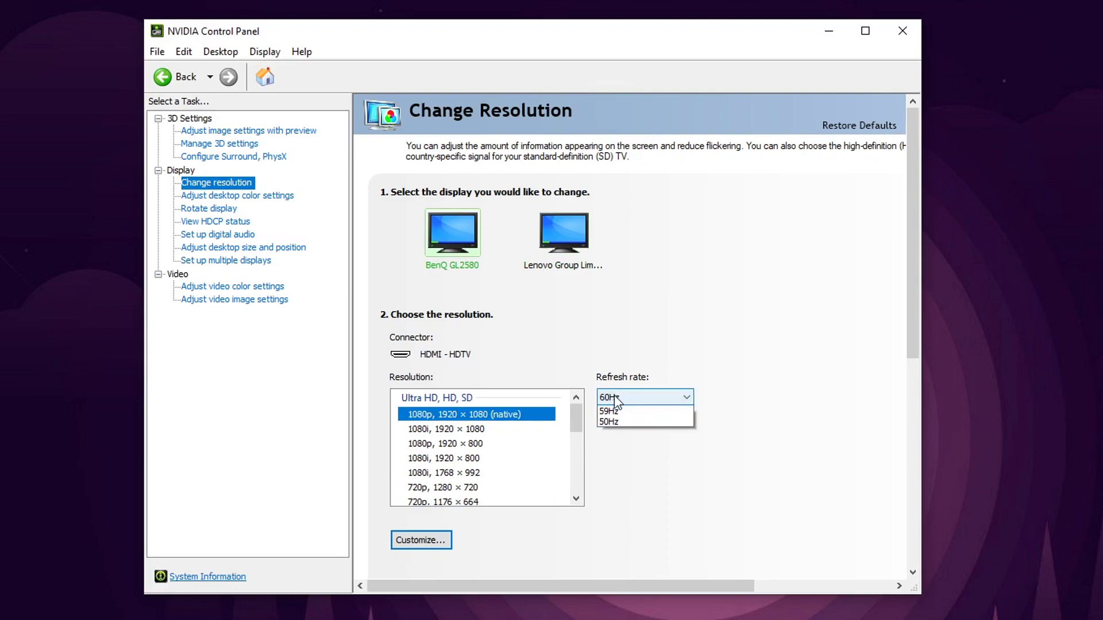
{"action": "left_click", "coordinate": [615, 396]}
{"action": "left_click", "coordinate": [564, 232]}
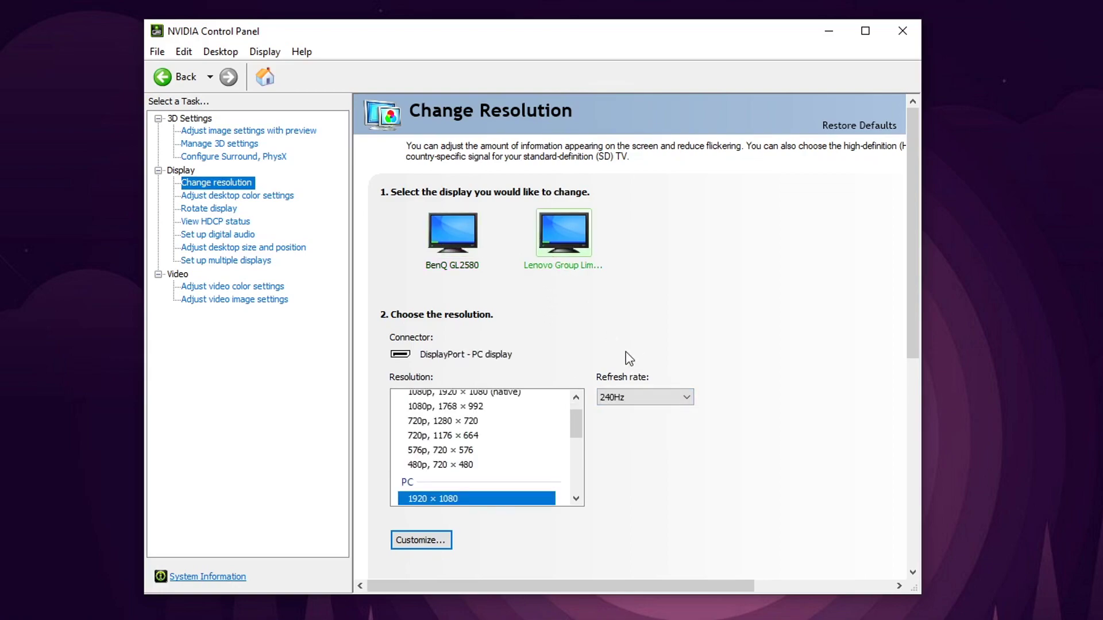
{"action": "left_click", "coordinate": [637, 397]}
{"action": "left_click", "coordinate": [606, 407]}
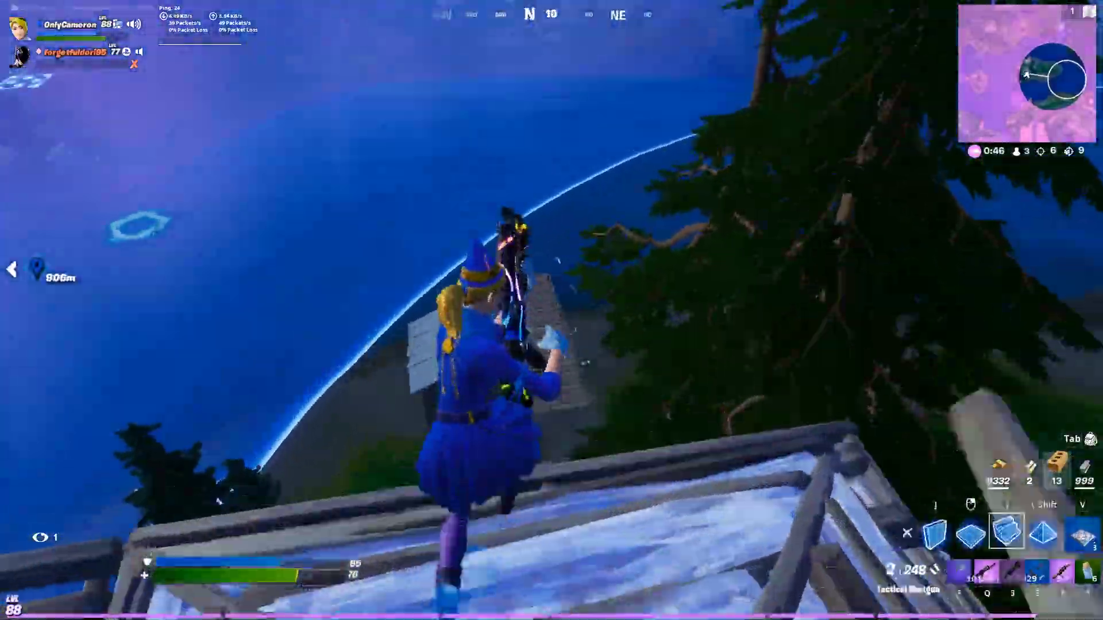
{"action": "left_click", "coordinate": [552, 310]}
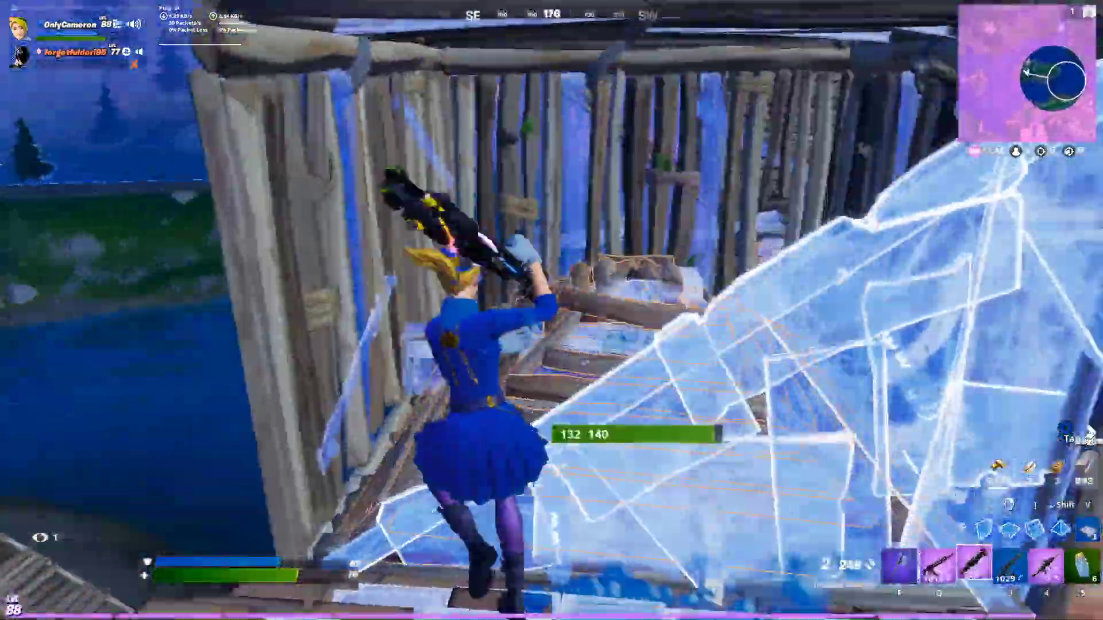
{"action": "left_click", "coordinate": [551, 310]}
{"action": "key", "text": "w"}
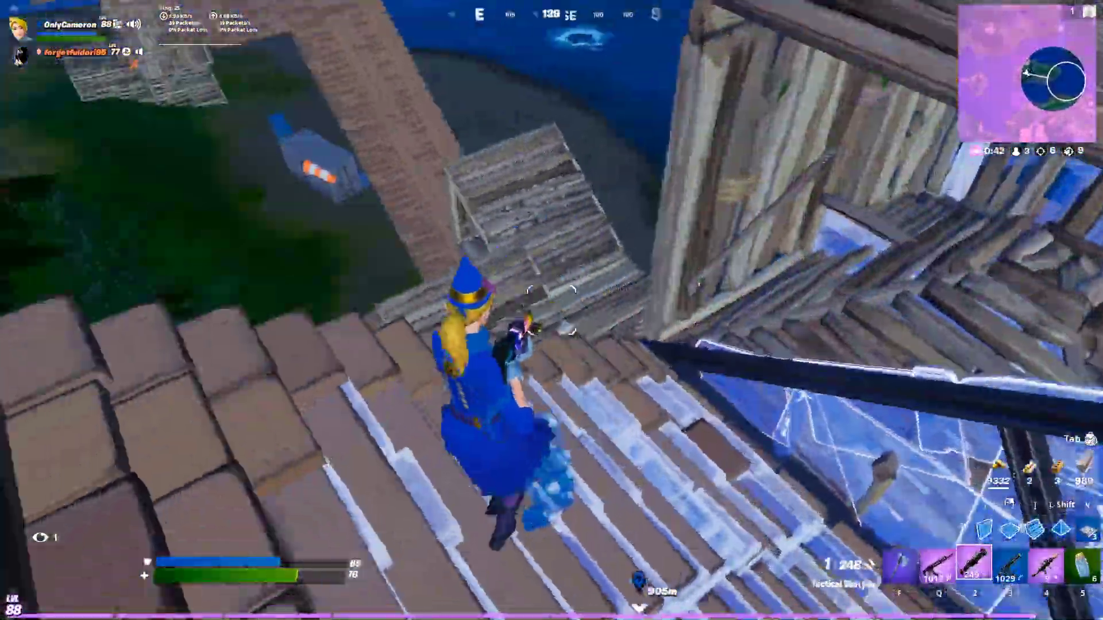
{"action": "key", "text": "space"}
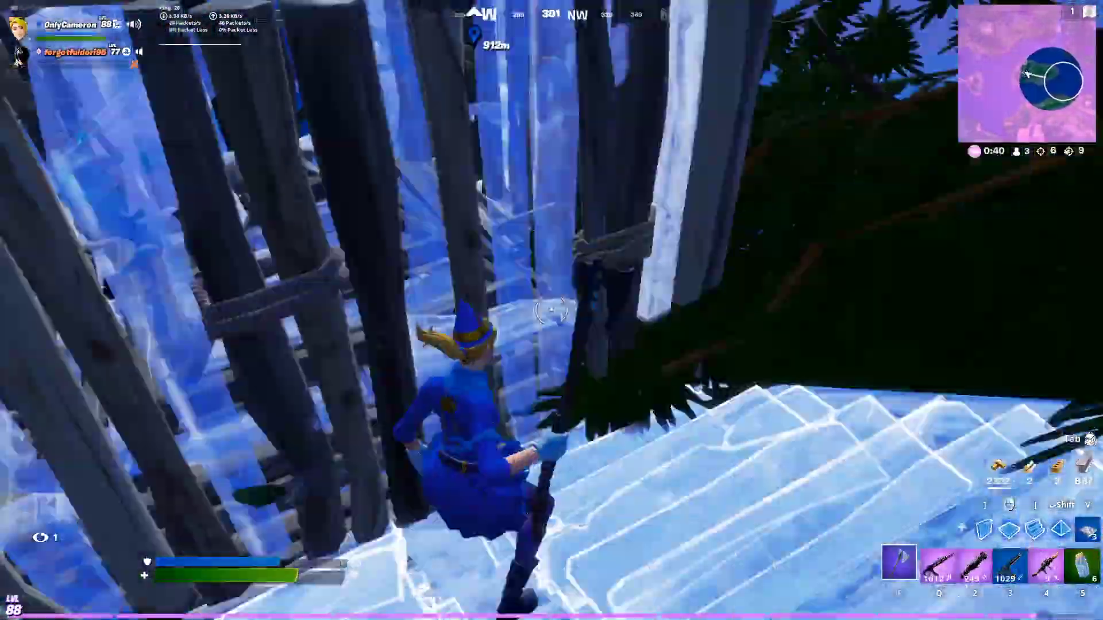
{"action": "left_click", "coordinate": [551, 310]}
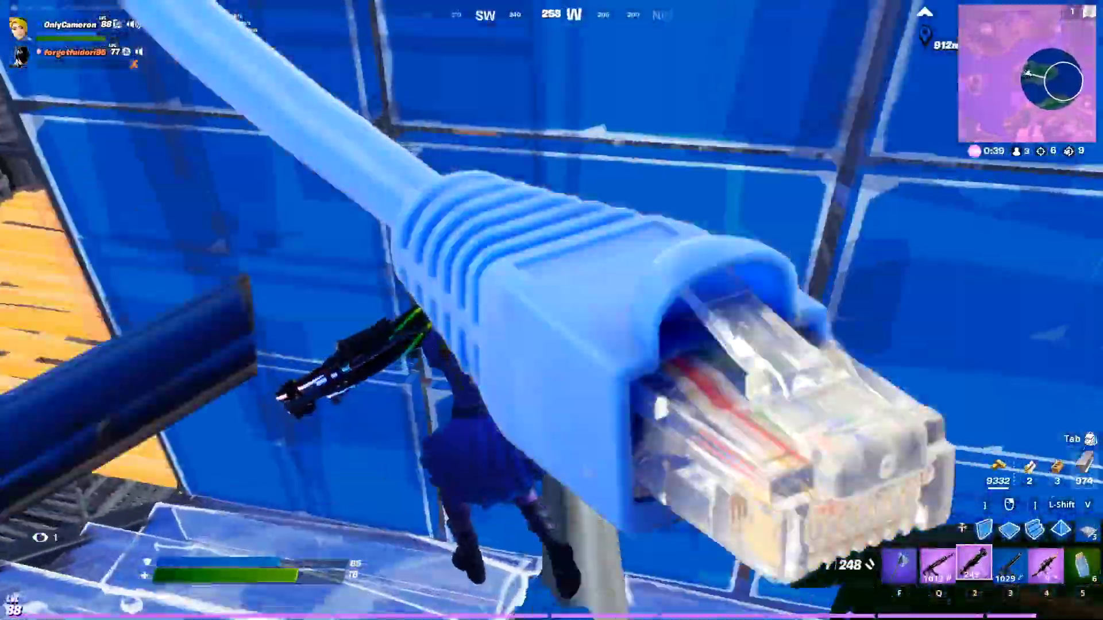
{"action": "left_click", "coordinate": [551, 310]}
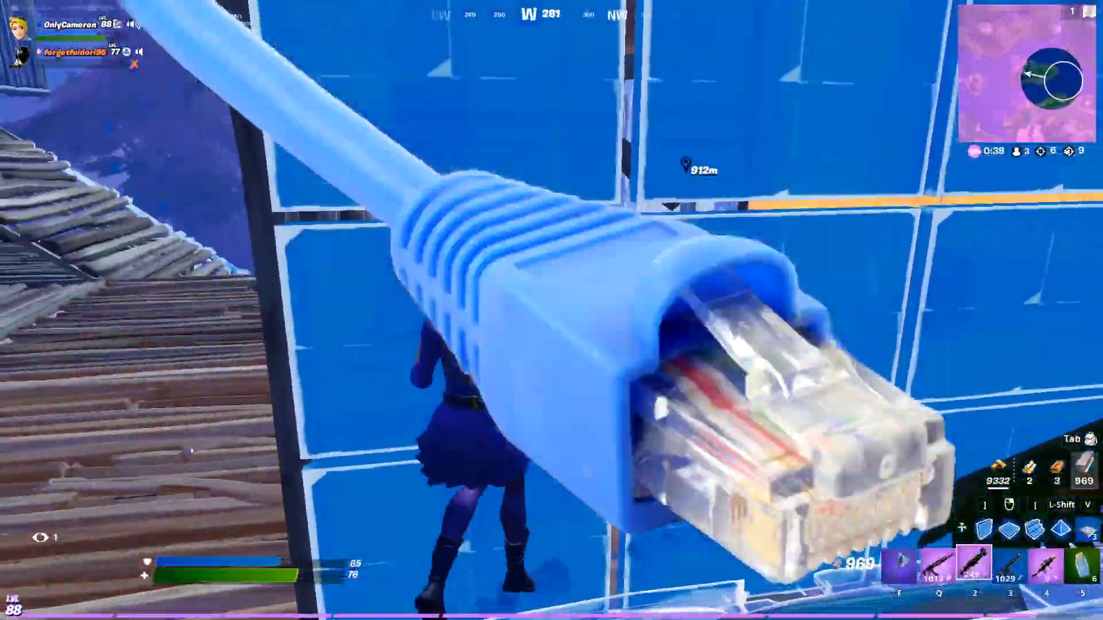
{"action": "key", "text": "2"}
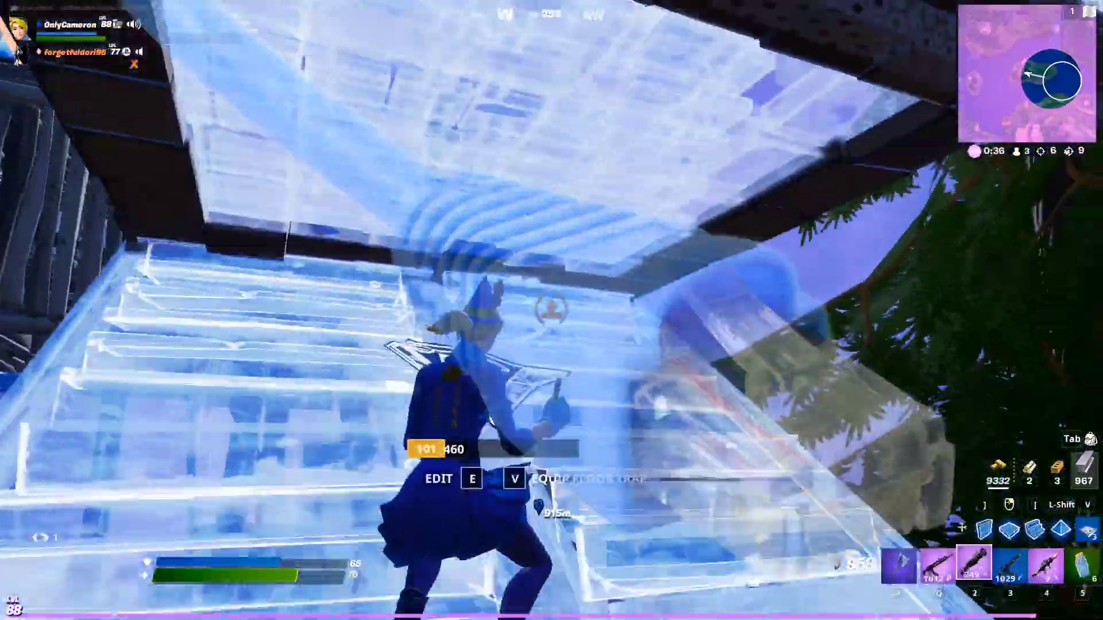
{"action": "left_click", "coordinate": [551, 311]}
{"action": "key", "text": "r"}
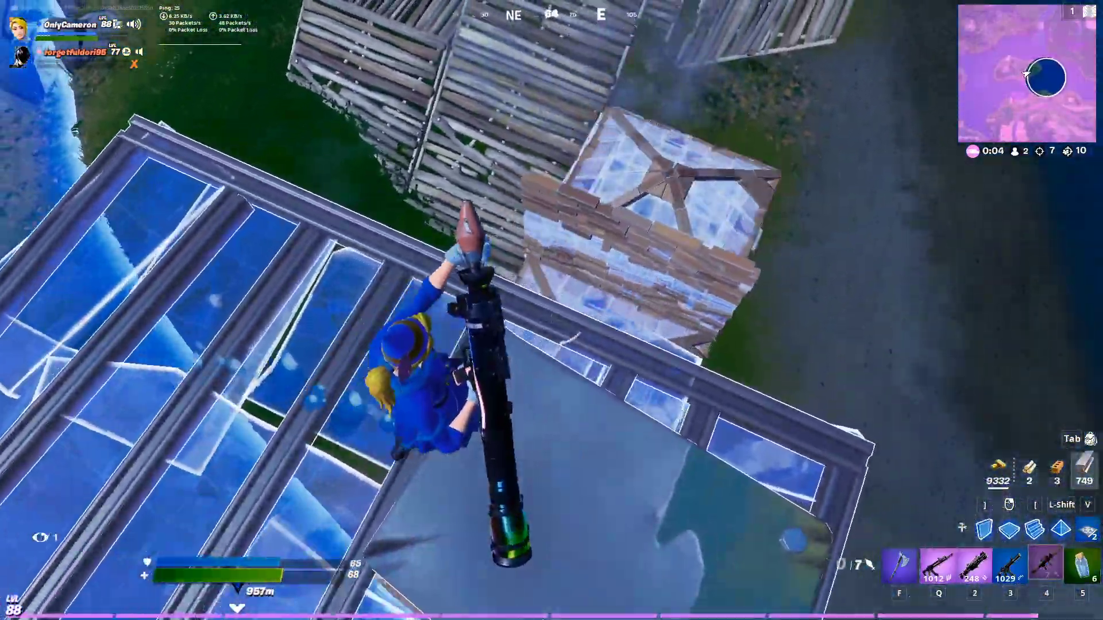
{"action": "key", "text": "4"}
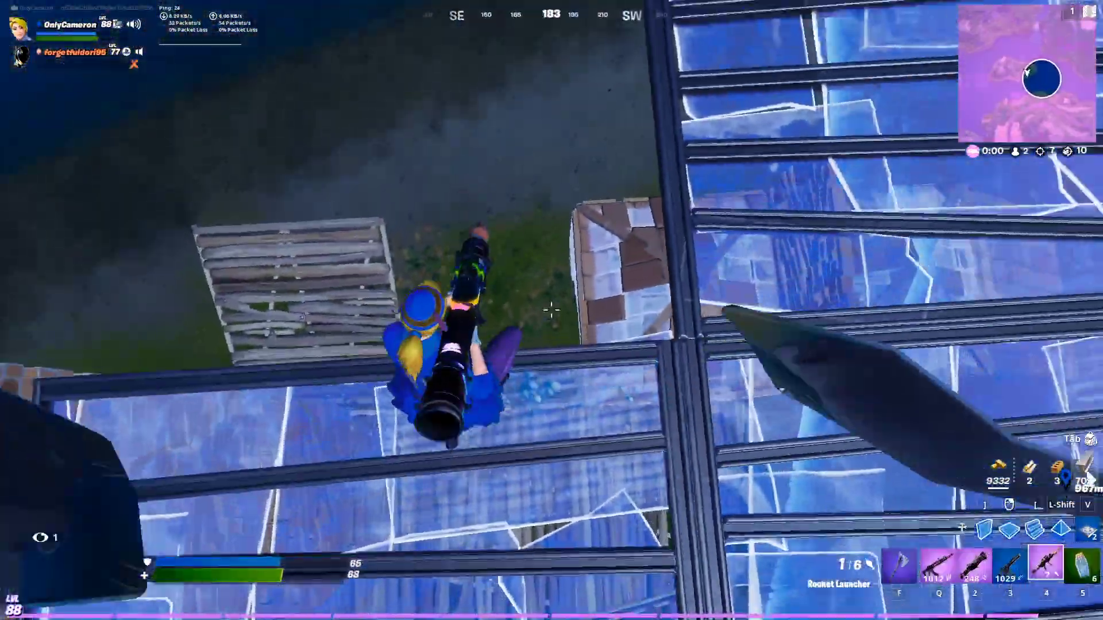
{"action": "left_click", "coordinate": [551, 310]}
{"action": "left_click", "coordinate": [551, 310]}
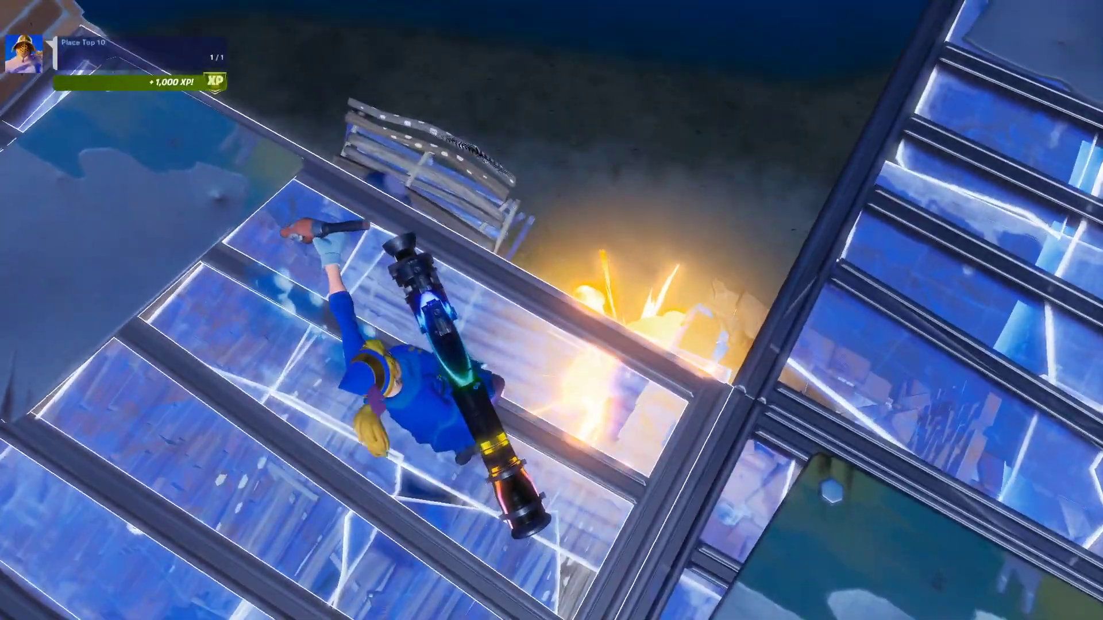